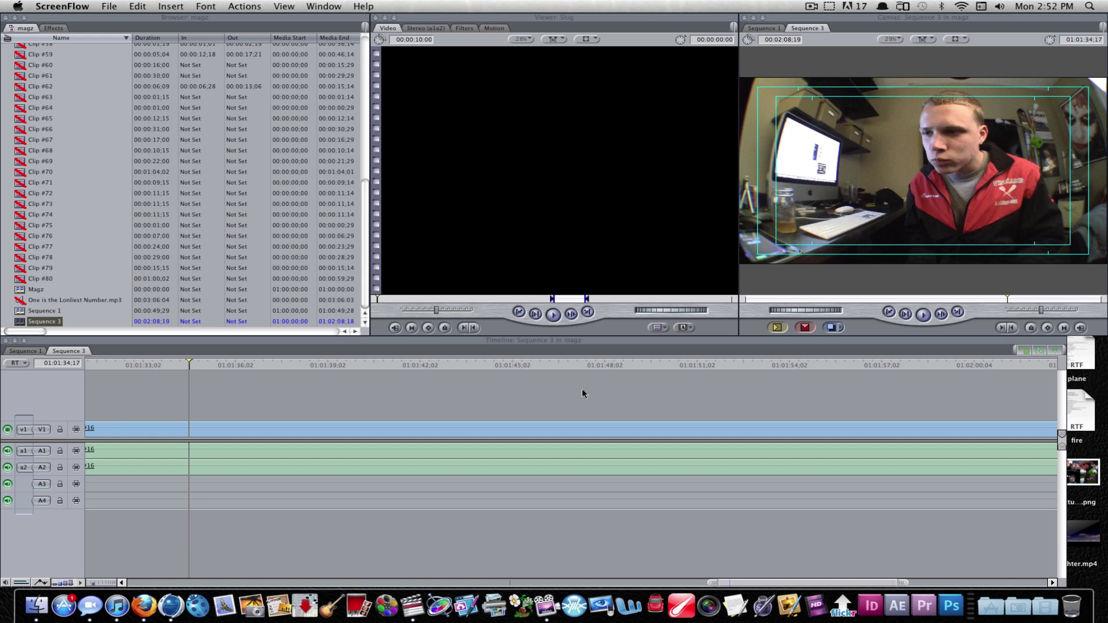
Bring Final Cut Pro forward and widen the Canvas to enlarge the Sequence 3 preview.
{"action": "scroll", "coordinate": [372, 390], "scroll_direction": "right", "scroll_amount": 1}
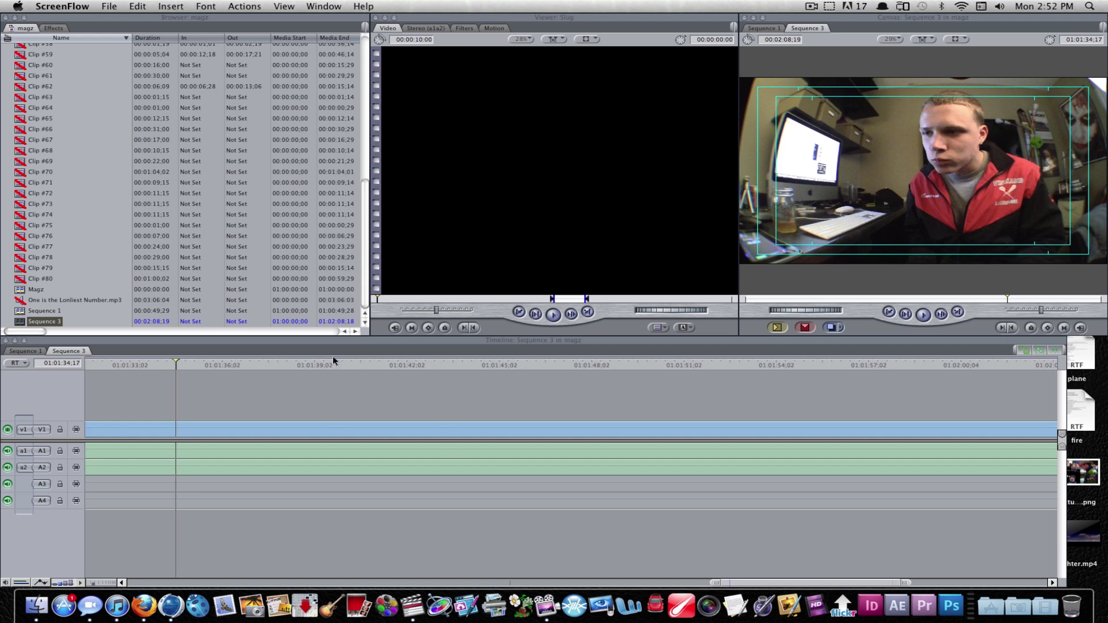
{"action": "scroll", "coordinate": [289, 374], "scroll_direction": "left", "scroll_amount": 20}
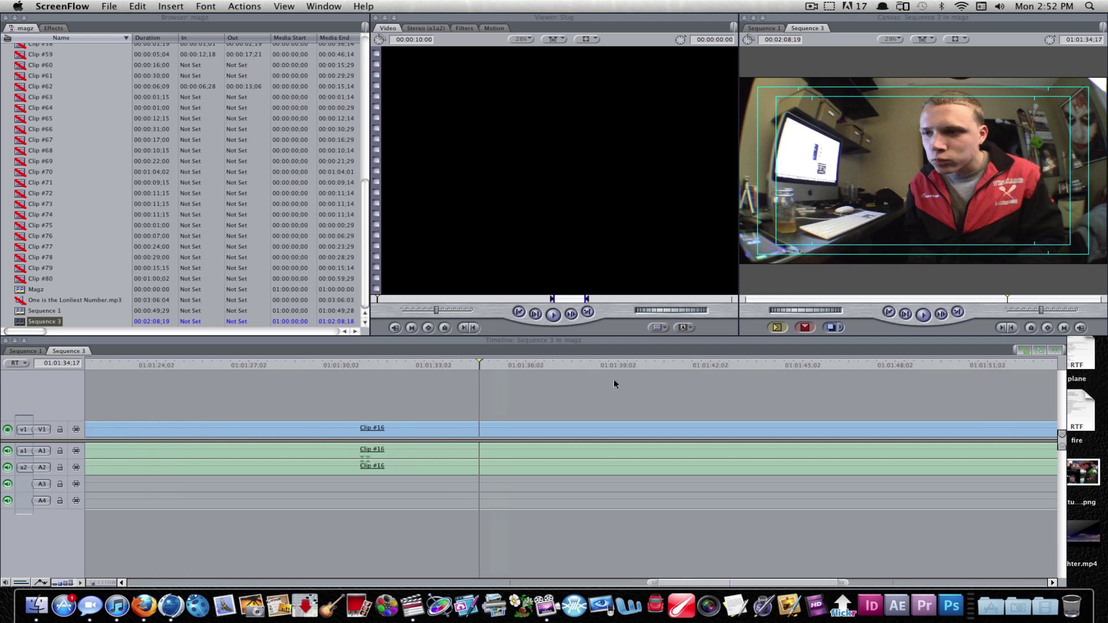
{"action": "scroll", "coordinate": [487, 374], "scroll_direction": "right", "scroll_amount": 7}
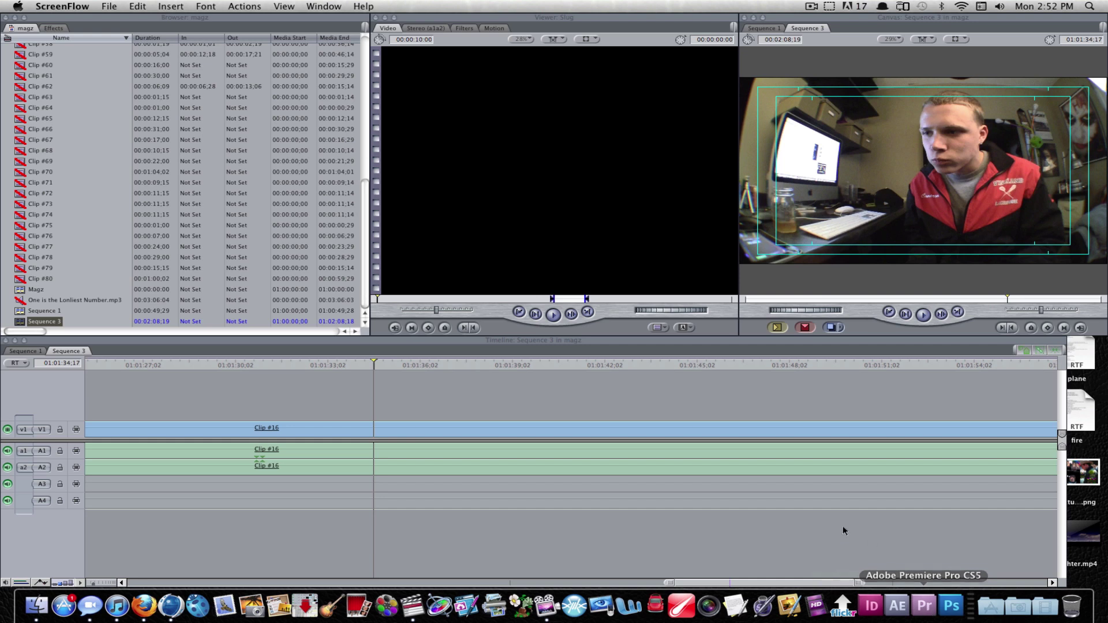
{"action": "left_click", "coordinate": [739, 276]}
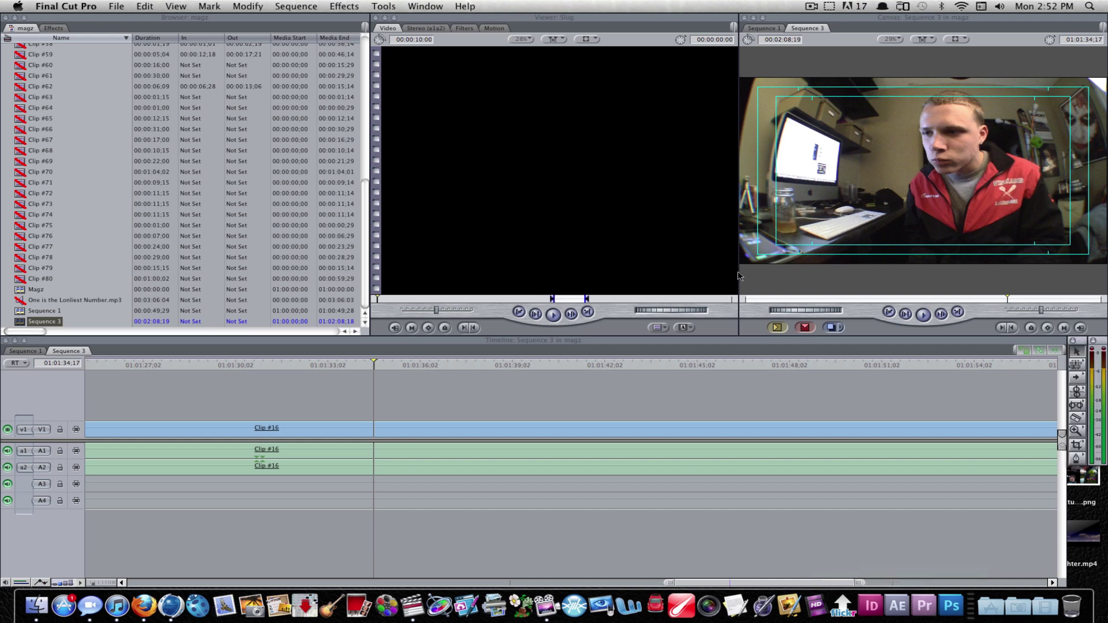
{"action": "left_click_drag", "start_coordinate": [738, 273], "coordinate": [639, 272]}
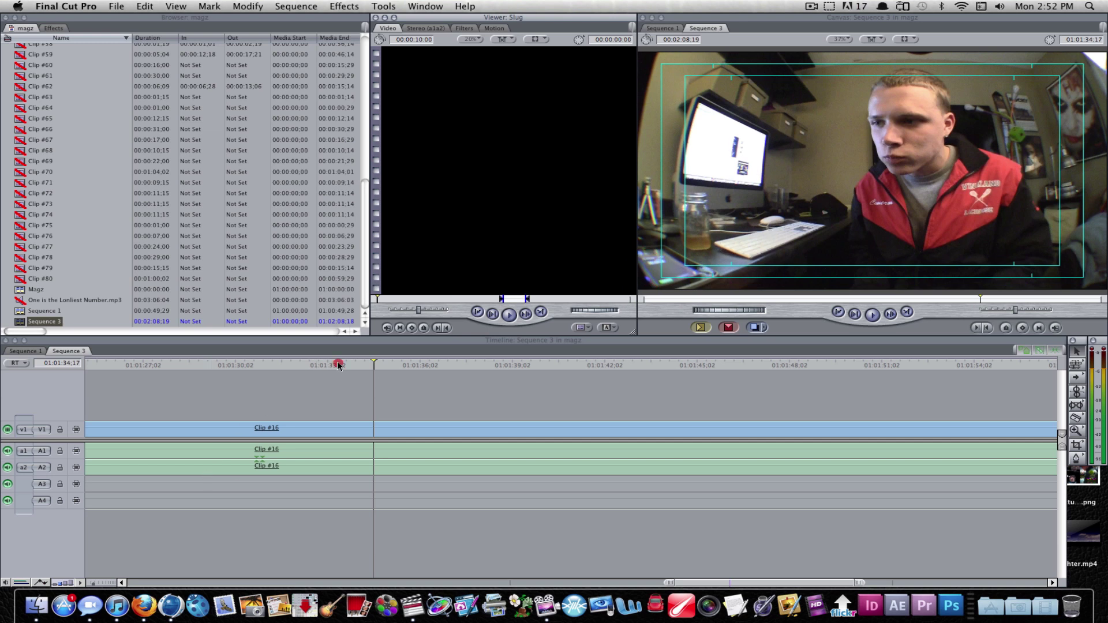
Move the Sequence 3 playhead back to 01:01:33;29.
{"action": "left_click_drag", "start_coordinate": [338, 366], "coordinate": [376, 367]}
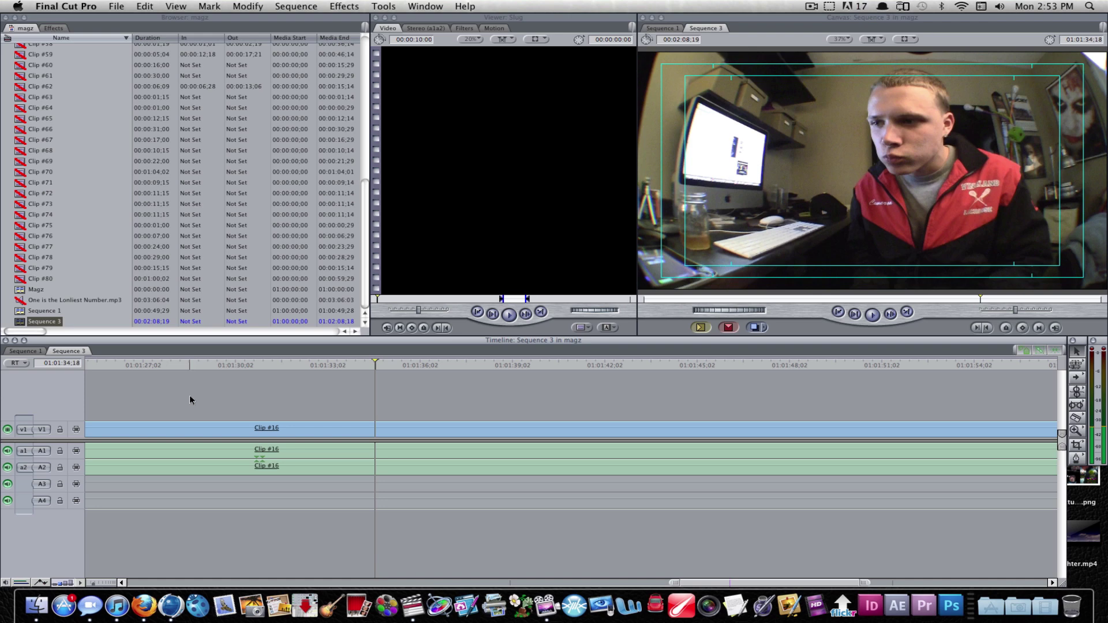
{"action": "scroll", "coordinate": [237, 397], "scroll_direction": "right", "scroll_amount": 3}
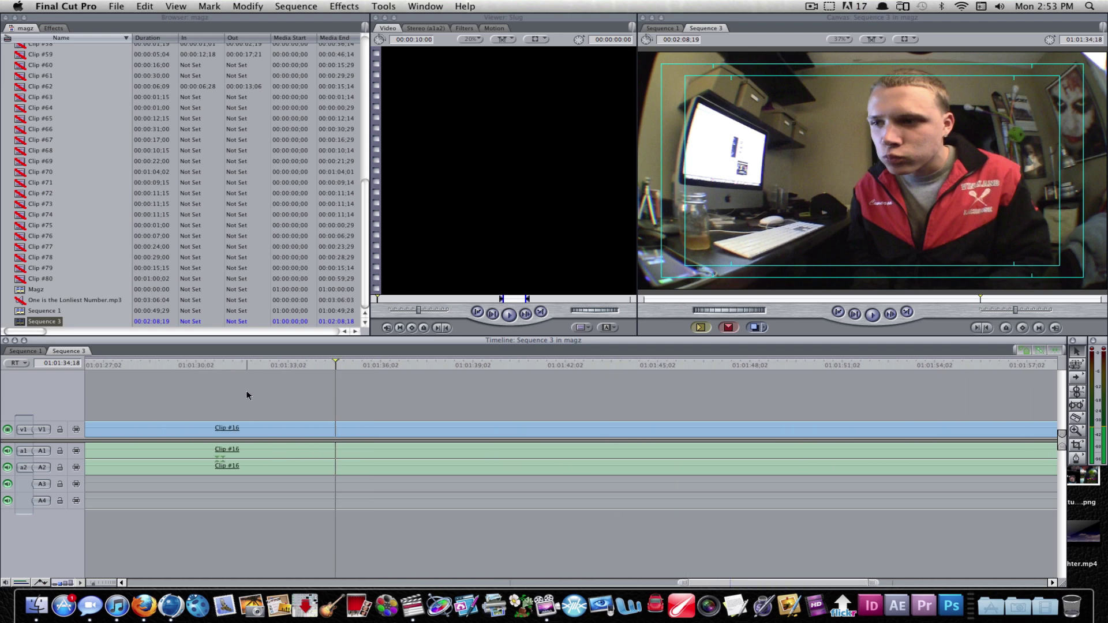
{"action": "left_click", "coordinate": [316, 363]}
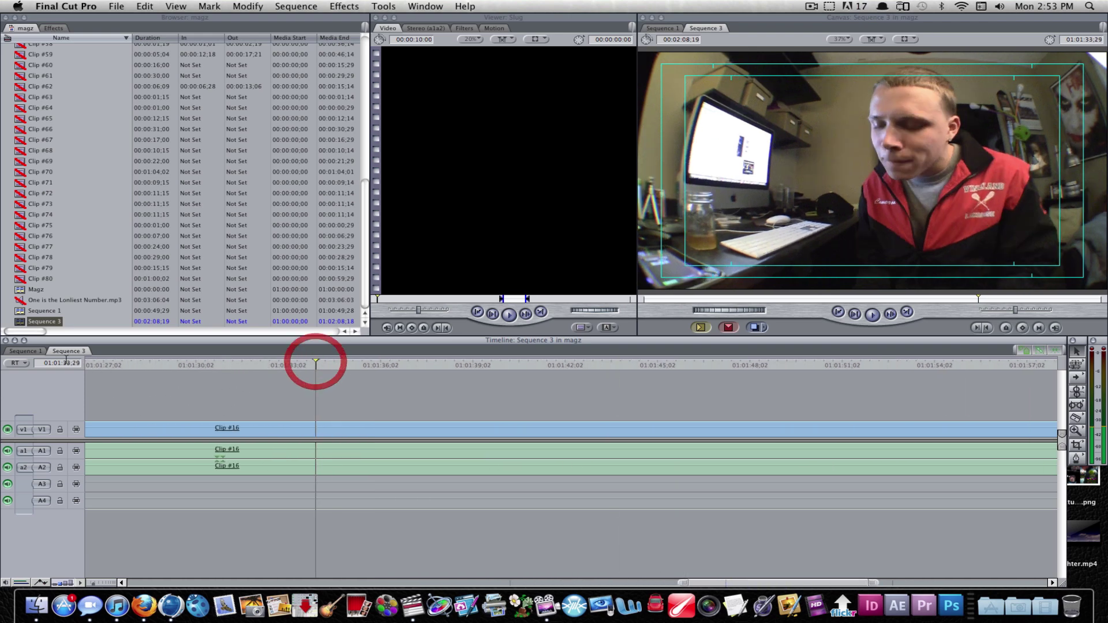
{"action": "left_click", "coordinate": [61, 352]}
{"action": "left_click", "coordinate": [614, 332]}
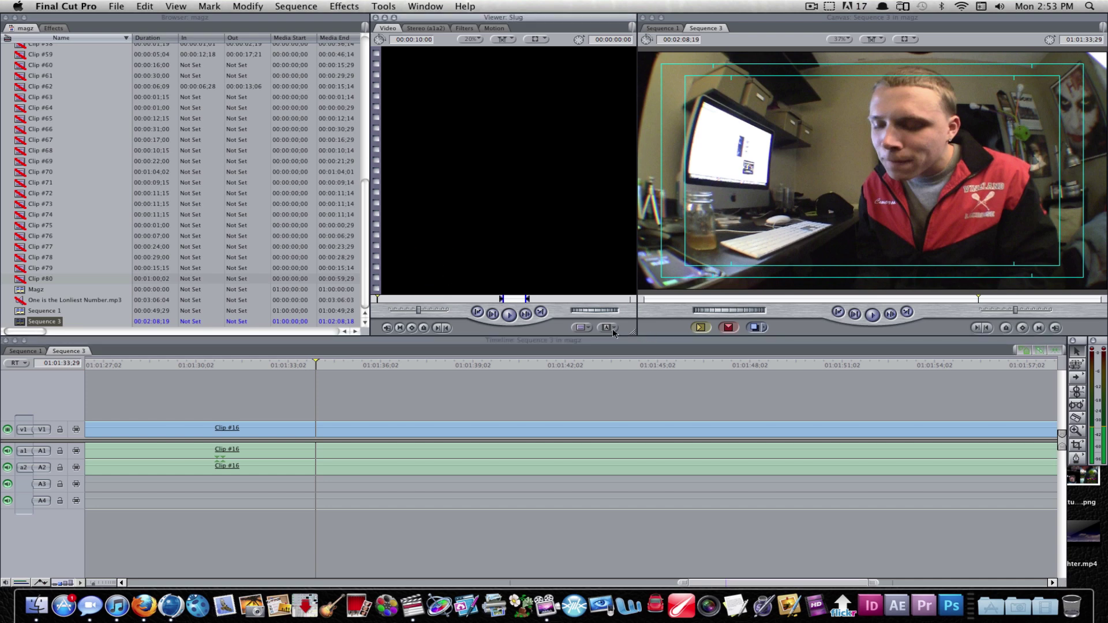
{"action": "left_click", "coordinate": [649, 296]}
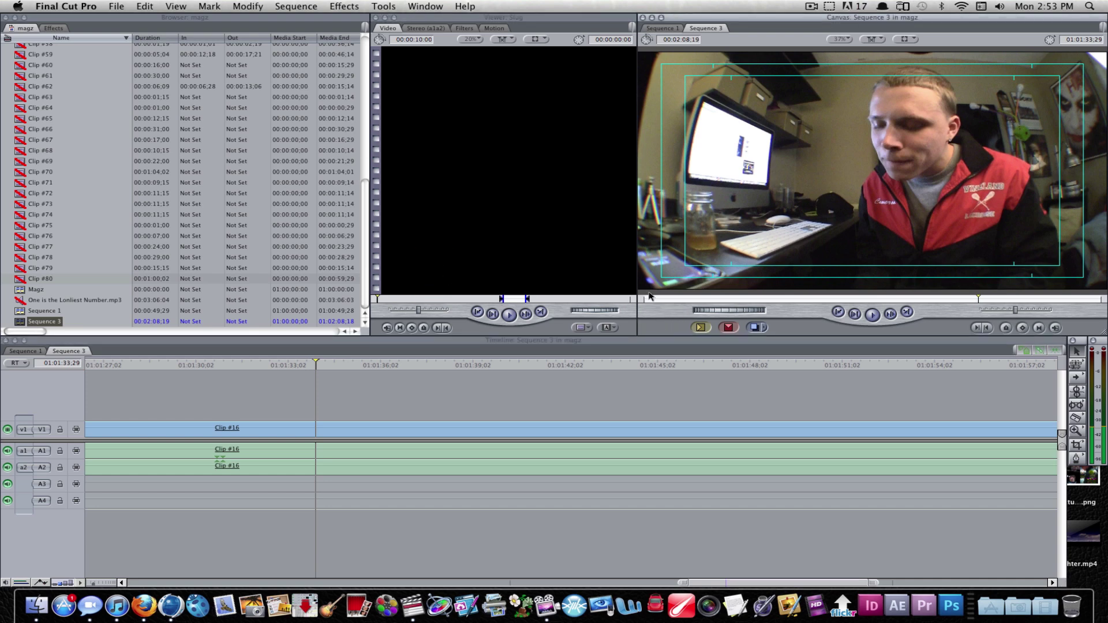
Check several menu bar menus, then return focus to the Sequence 3 timeline.
{"action": "left_click", "coordinate": [584, 17]}
{"action": "left_click", "coordinate": [469, 20]}
{"action": "left_click", "coordinate": [680, 19]}
{"action": "left_click", "coordinate": [530, 61]}
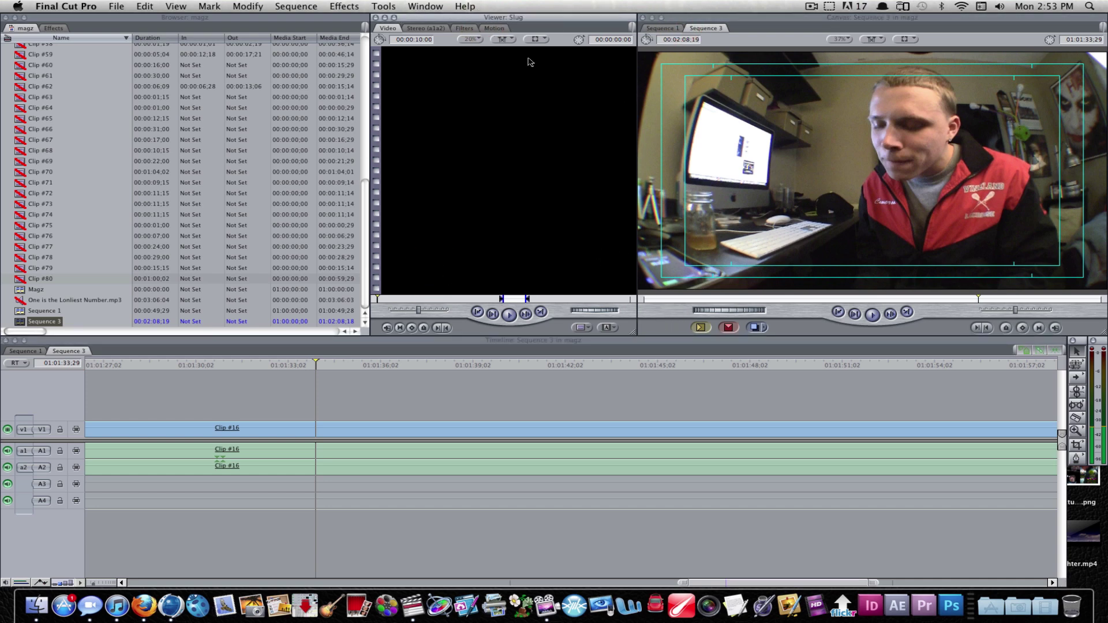
{"action": "left_click", "coordinate": [141, 340]}
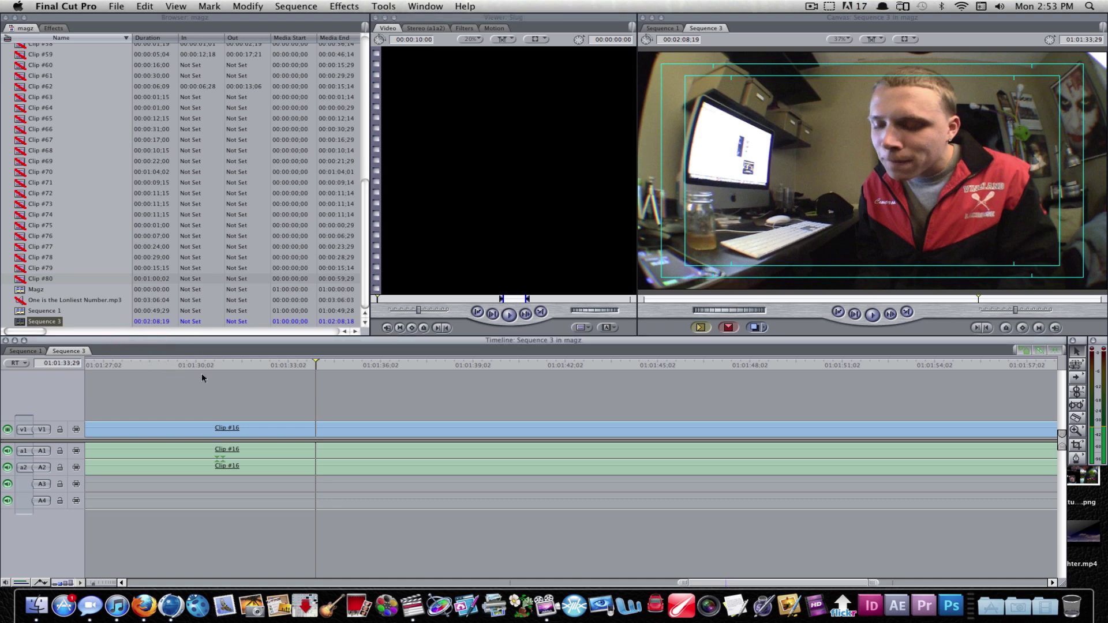
Start exporting Sequence 3 with File > Export > Using QuickTime Conversion.
{"action": "left_click", "coordinate": [116, 6]}
{"action": "mouse_move", "coordinate": [153, 216]}
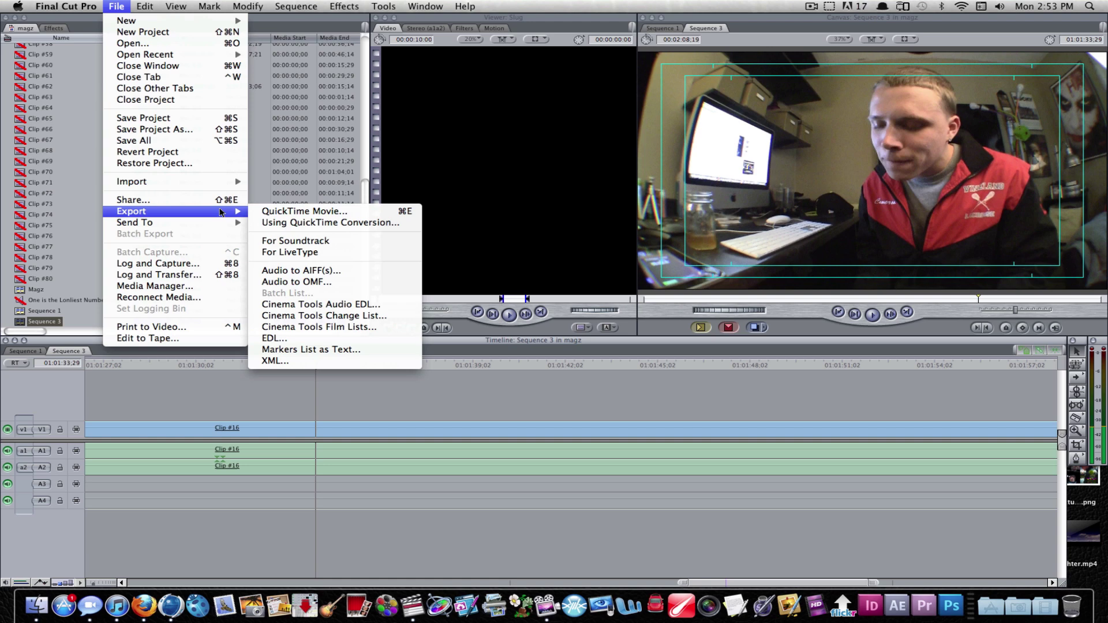
{"action": "left_click", "coordinate": [337, 224]}
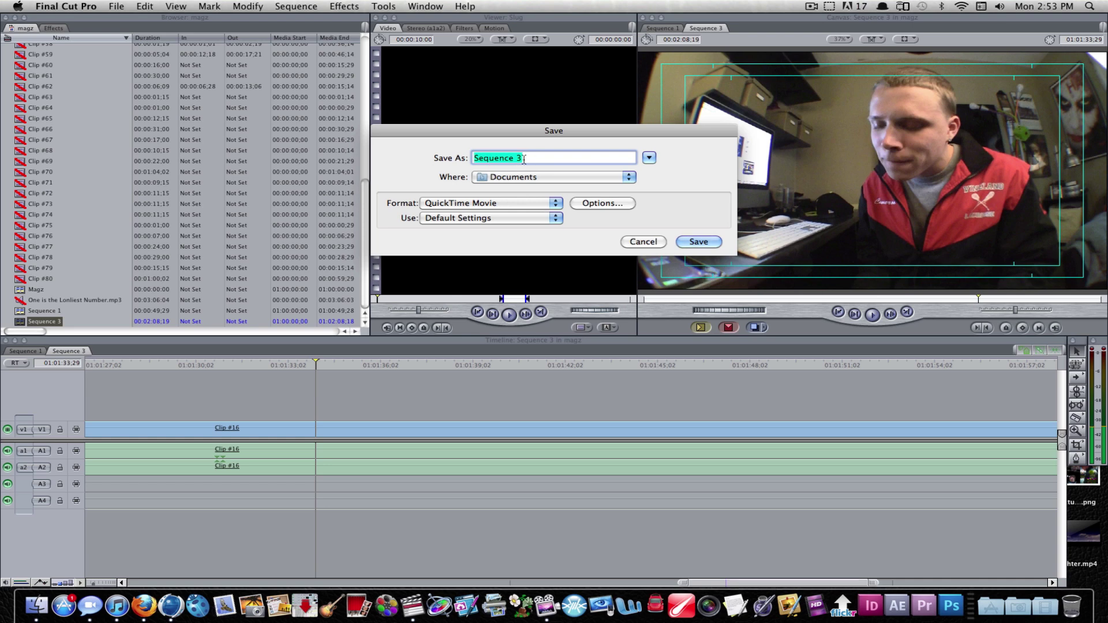
Set the export to save on the Desktop in MPEG-4 format.
{"action": "left_click", "coordinate": [545, 175]}
{"action": "left_click", "coordinate": [539, 228]}
{"action": "left_click", "coordinate": [527, 203]}
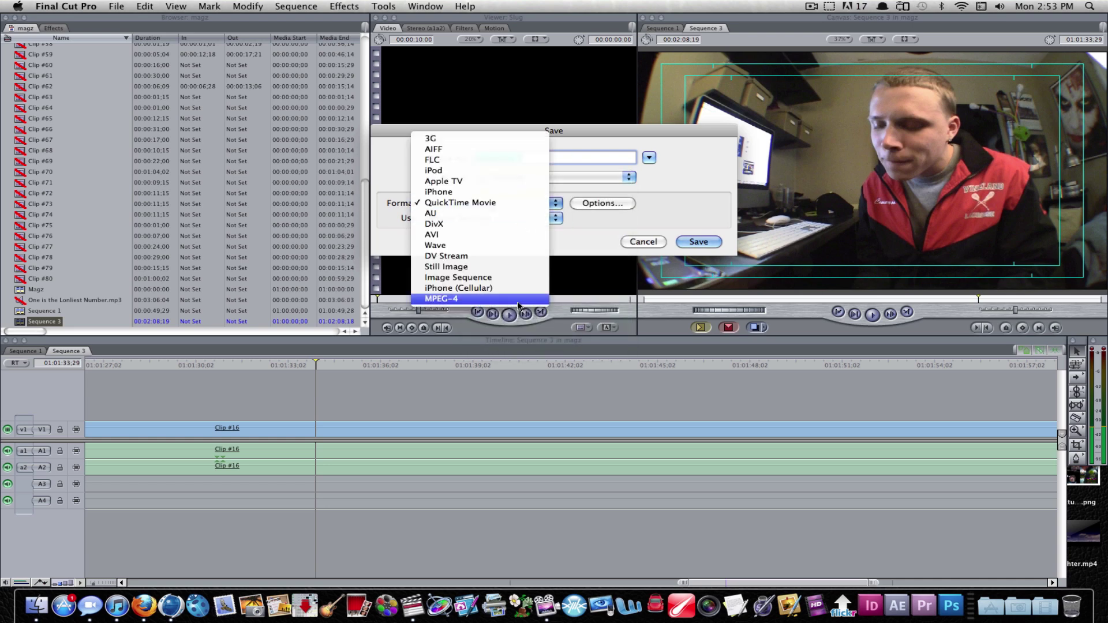
{"action": "left_click", "coordinate": [500, 299]}
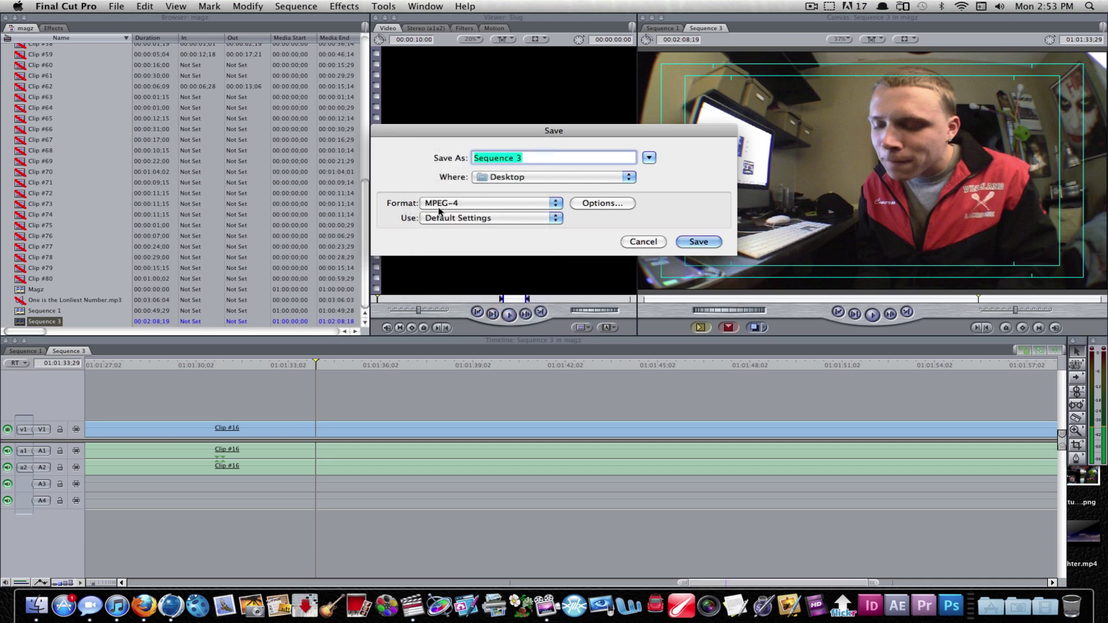
In the MPEG-4 export settings, change the file format to plain MP4.
{"action": "left_click", "coordinate": [601, 203]}
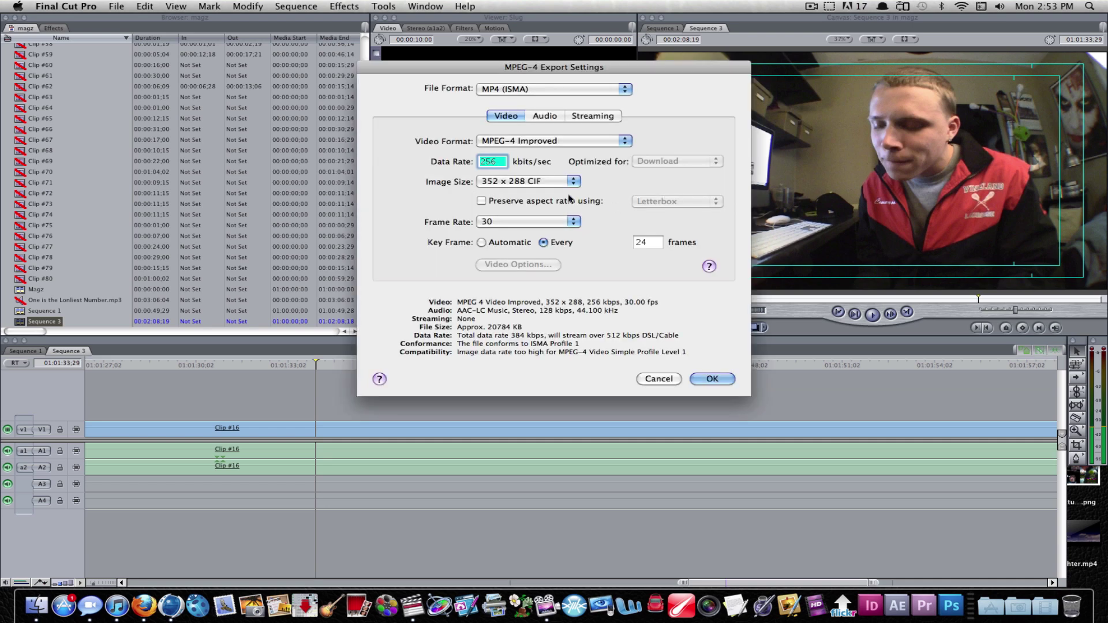
{"action": "left_click", "coordinate": [515, 88]}
{"action": "left_click", "coordinate": [515, 88]}
{"action": "left_click", "coordinate": [516, 90]}
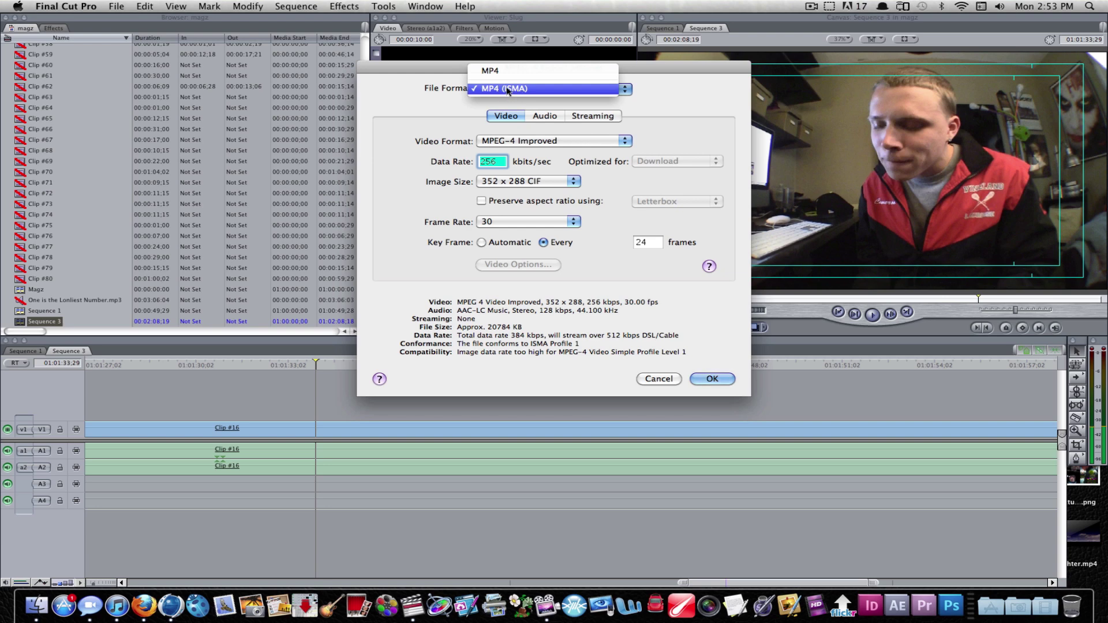
{"action": "left_click", "coordinate": [498, 71]}
Set the video format to H.264 at an image size of 1920 x 1080 HD.
{"action": "left_click", "coordinate": [518, 142]}
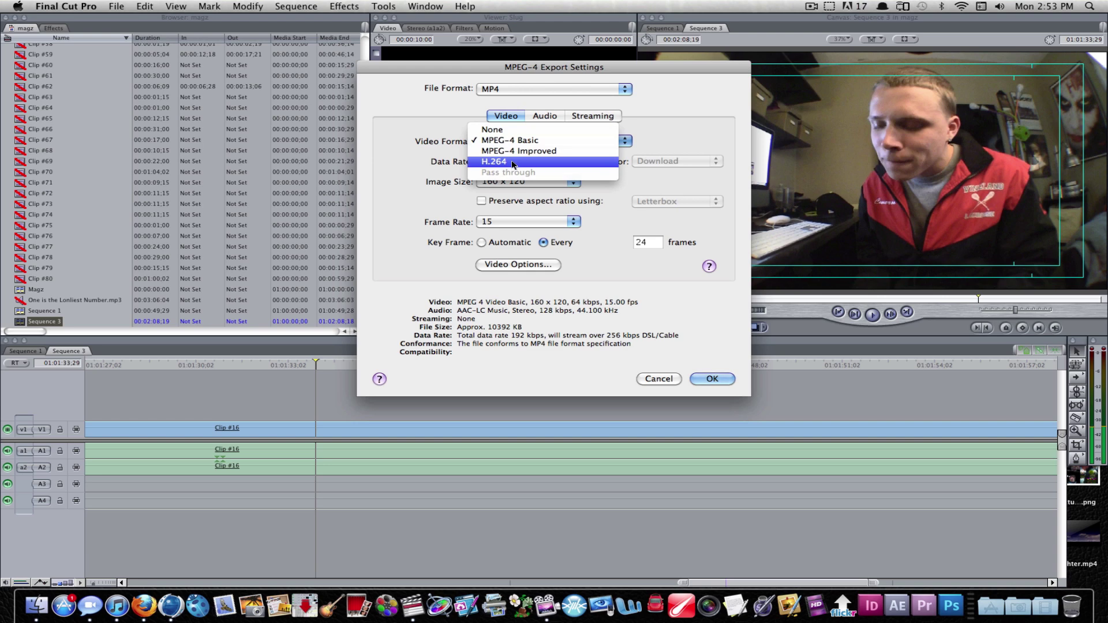
{"action": "left_click", "coordinate": [512, 163]}
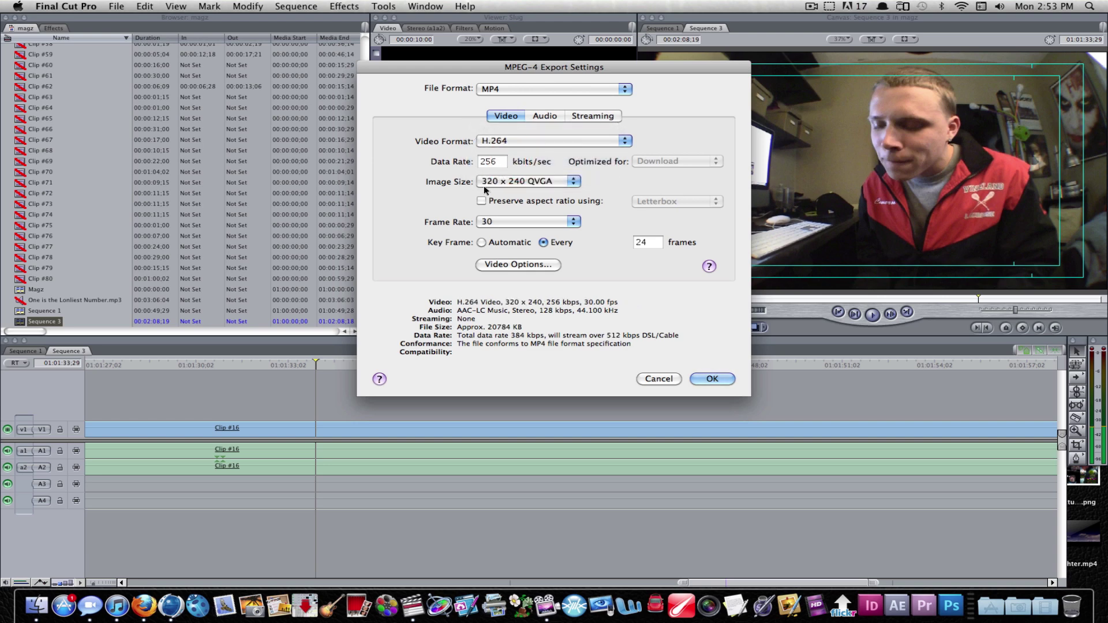
{"action": "left_click", "coordinate": [511, 180]}
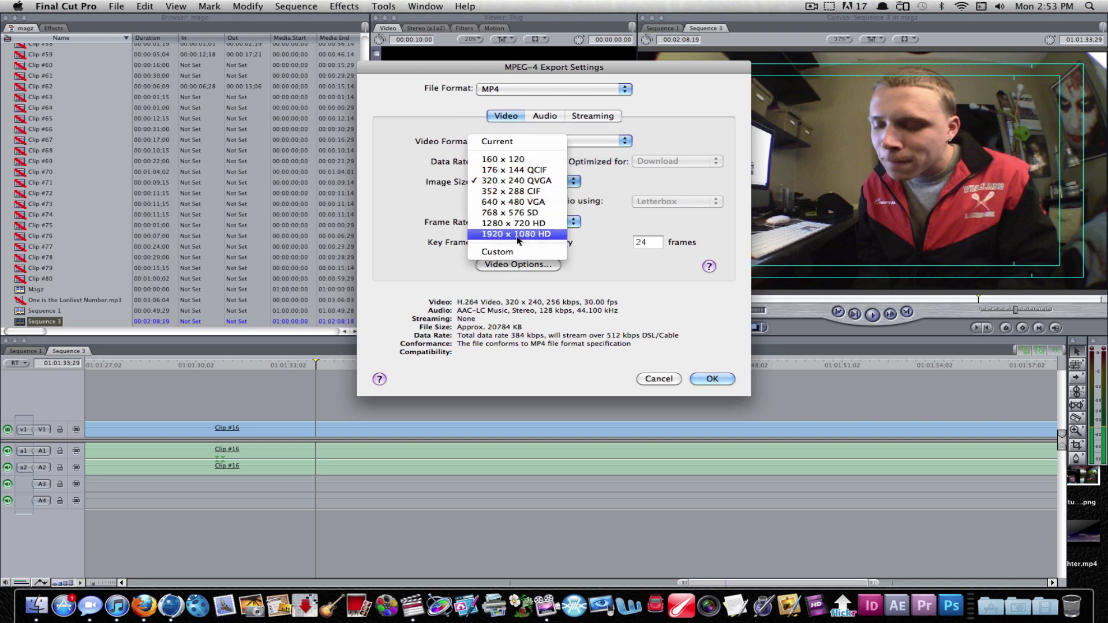
{"action": "left_click", "coordinate": [518, 234]}
{"action": "left_click", "coordinate": [514, 184]}
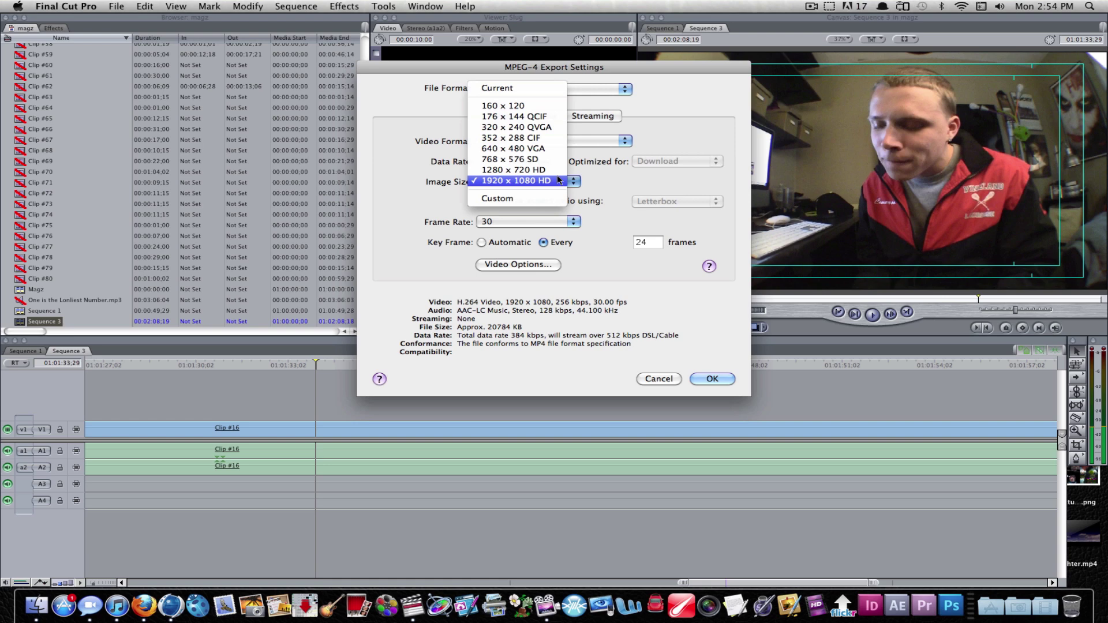
{"action": "left_click", "coordinate": [542, 181]}
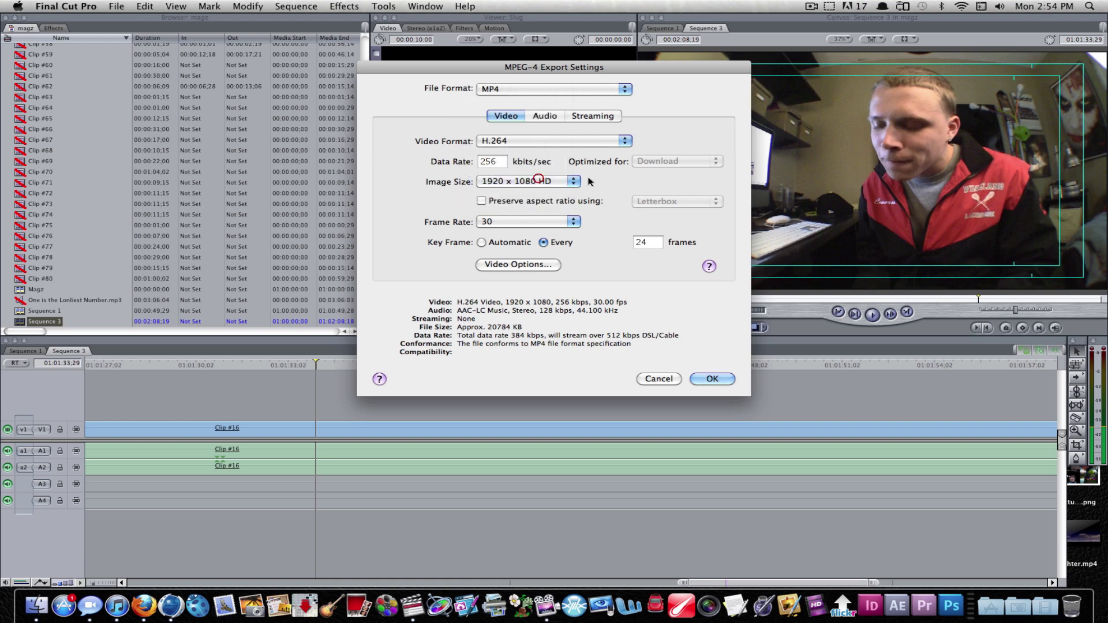
Keep the frame rate at 30 and set H.264 encoding to Best quality (Multi-pass).
{"action": "left_click", "coordinate": [561, 225]}
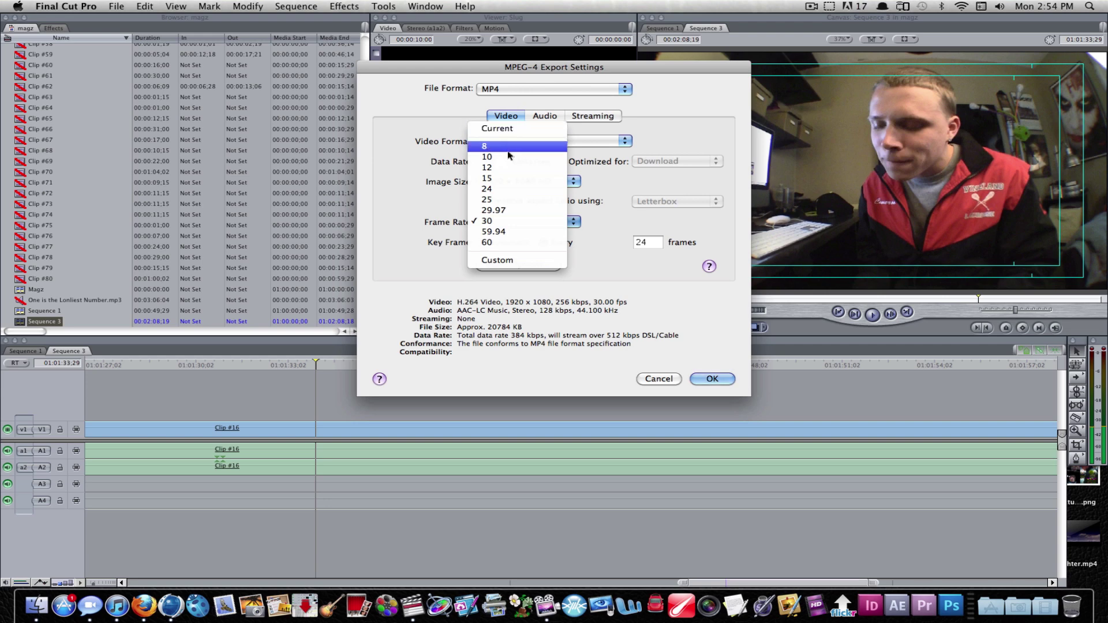
{"action": "left_click", "coordinate": [433, 239]}
{"action": "left_click", "coordinate": [541, 223]}
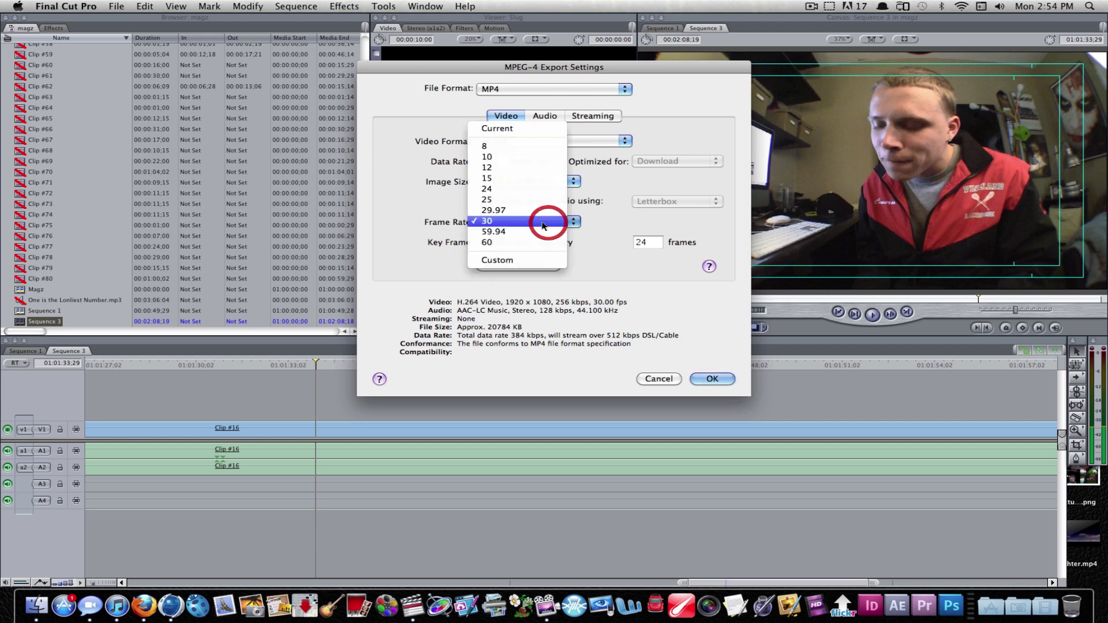
{"action": "left_click", "coordinate": [542, 223]}
{"action": "left_click", "coordinate": [487, 265]}
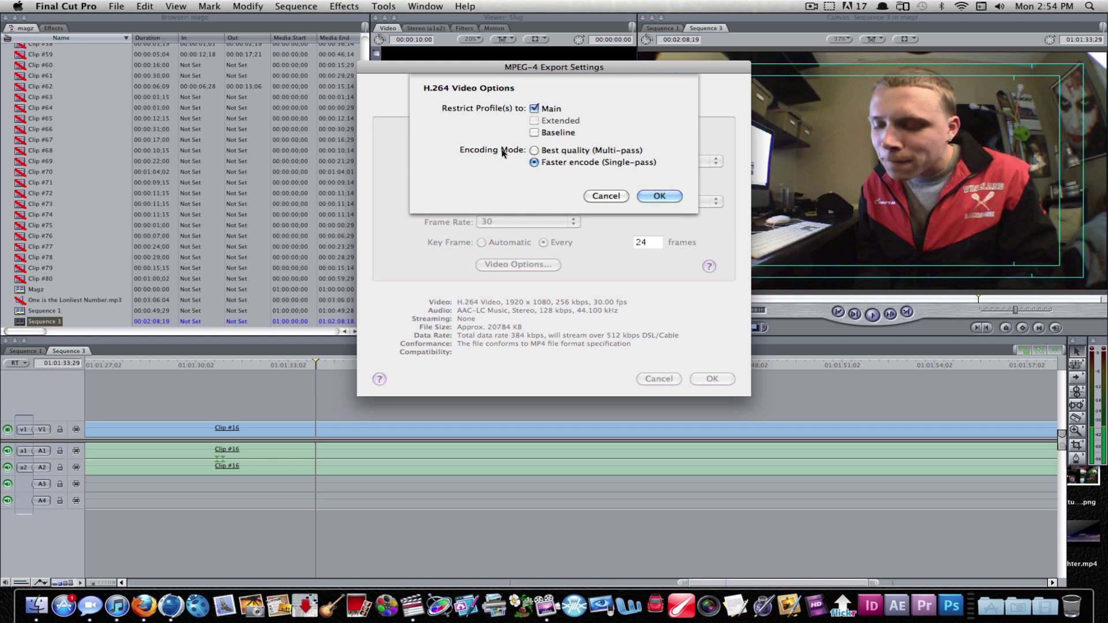
{"action": "left_click", "coordinate": [535, 151]}
{"action": "left_click", "coordinate": [659, 197]}
Optimize the export for Streaming, leaving the key frame interval at 24.
{"action": "left_click", "coordinate": [687, 162]}
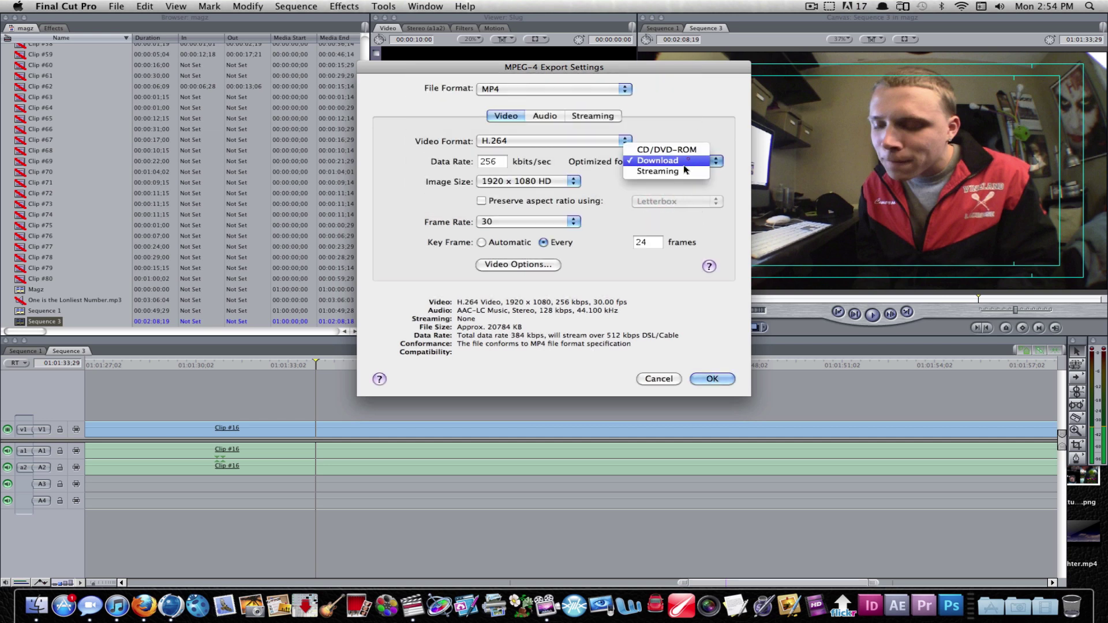
{"action": "left_click", "coordinate": [658, 161]}
{"action": "left_click", "coordinate": [664, 162]}
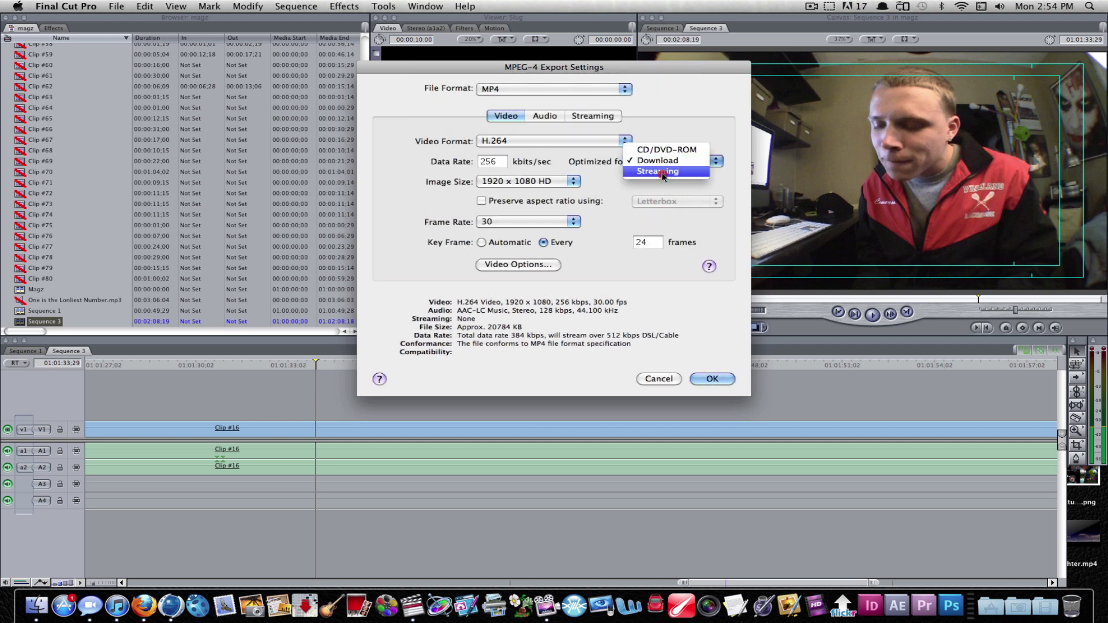
{"action": "left_click", "coordinate": [662, 172]}
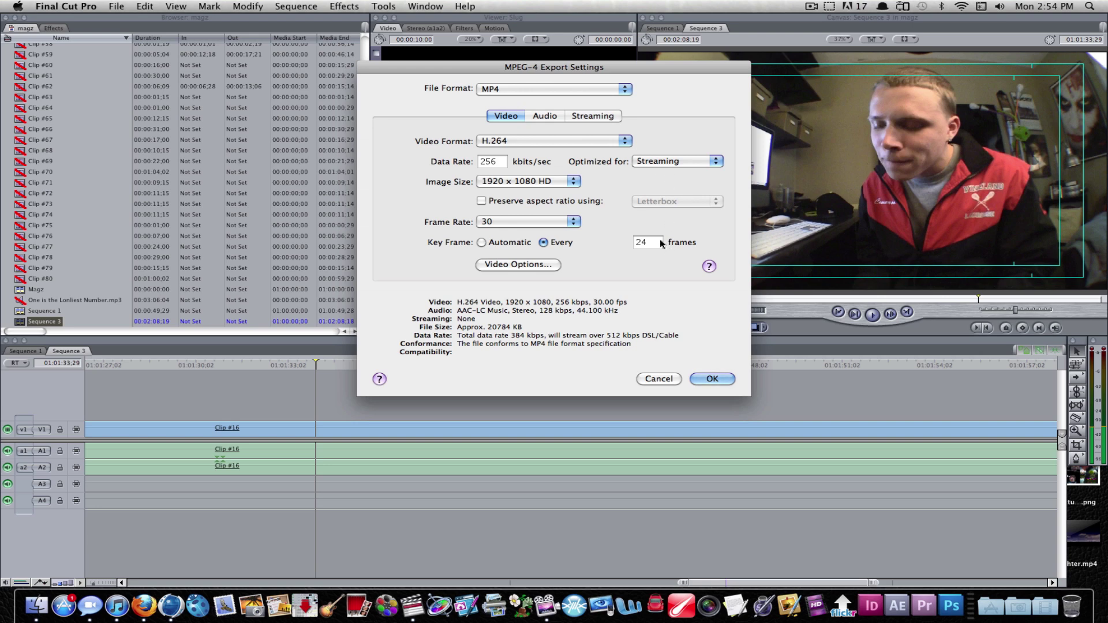
{"action": "double_click", "coordinate": [641, 244]}
{"action": "left_click", "coordinate": [644, 244]}
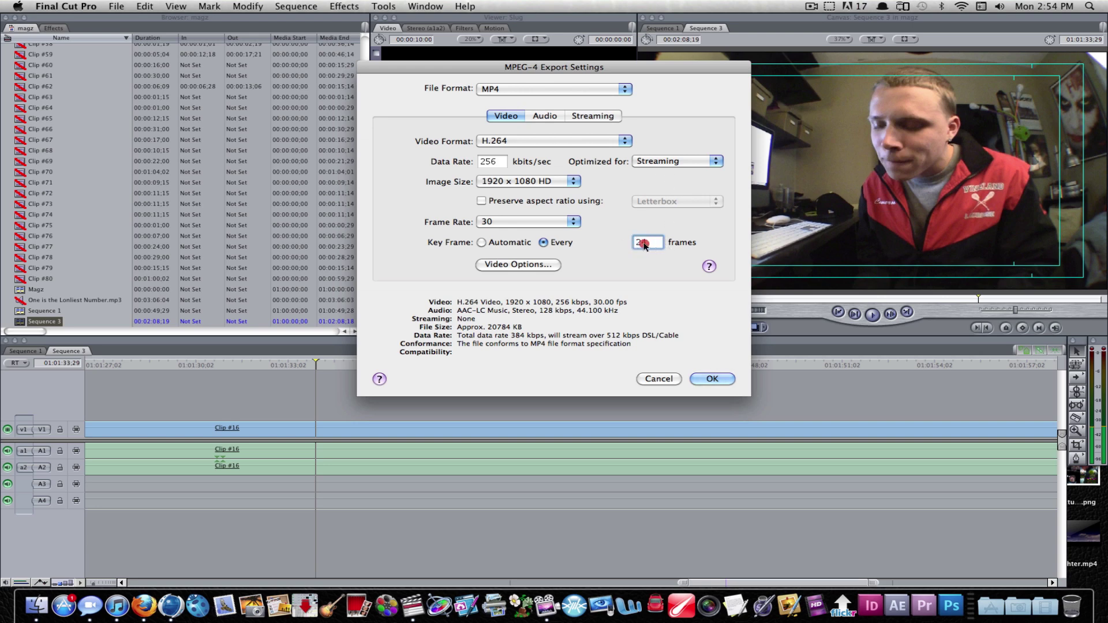
{"action": "left_click", "coordinate": [545, 116]}
Back on the Video settings, select the 256 kbits/sec data rate value.
{"action": "left_click", "coordinate": [586, 116]}
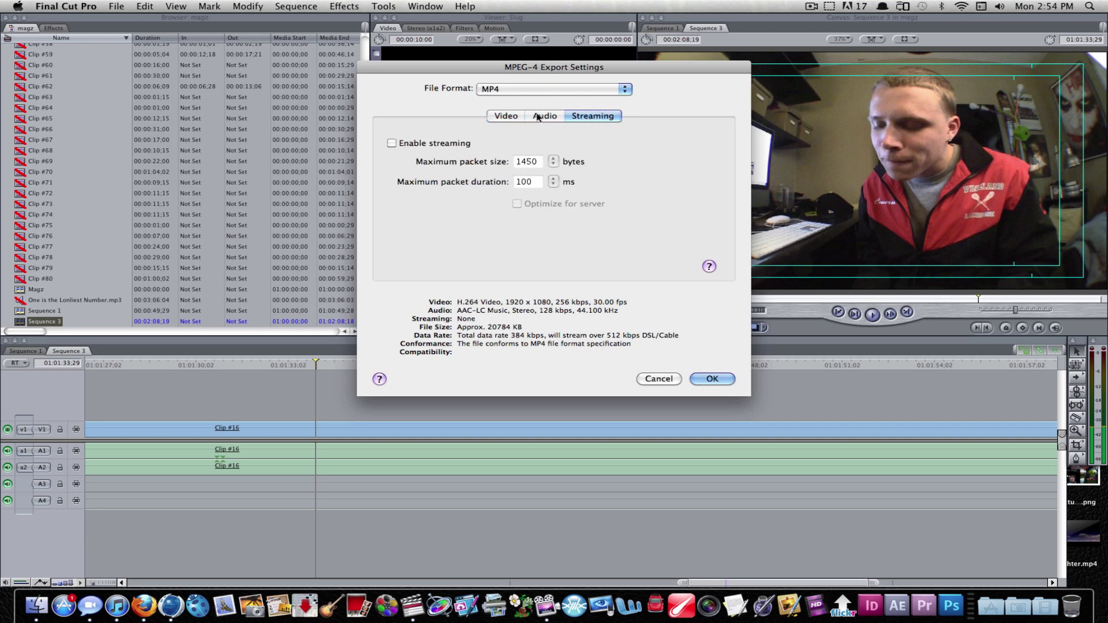
{"action": "left_click", "coordinate": [507, 116]}
{"action": "left_click", "coordinate": [499, 165]}
{"action": "double_click", "coordinate": [499, 164]}
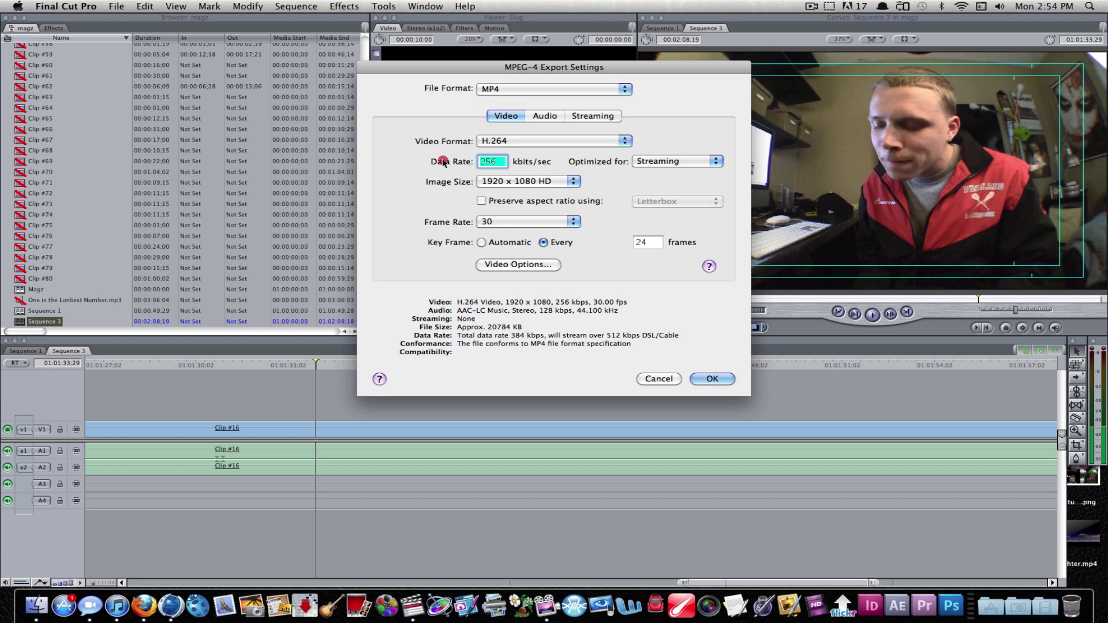
{"action": "left_click", "coordinate": [500, 165]}
{"action": "left_click", "coordinate": [505, 164]}
{"action": "double_click", "coordinate": [488, 164]}
{"action": "left_click", "coordinate": [479, 165]}
{"action": "double_click", "coordinate": [491, 165]}
{"action": "left_click", "coordinate": [497, 166]}
Replace the video data rate with 2000 kbits/sec.
{"action": "left_click_drag", "start_coordinate": [480, 67], "coordinate": [165, 64]}
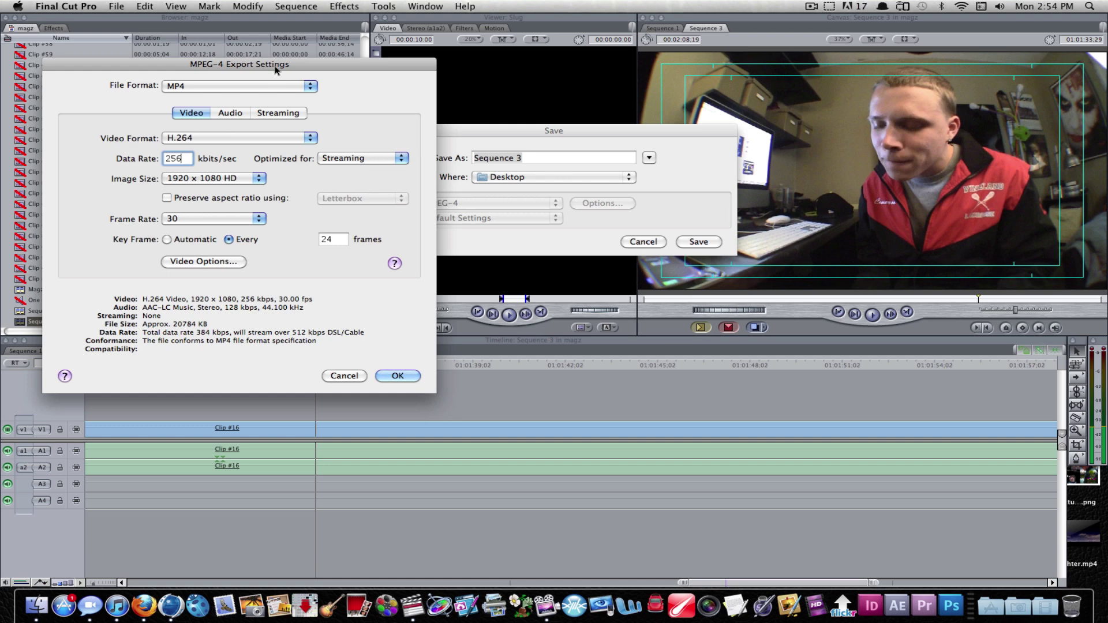
{"action": "left_click_drag", "start_coordinate": [275, 70], "coordinate": [566, 112]}
{"action": "double_click", "coordinate": [508, 207]}
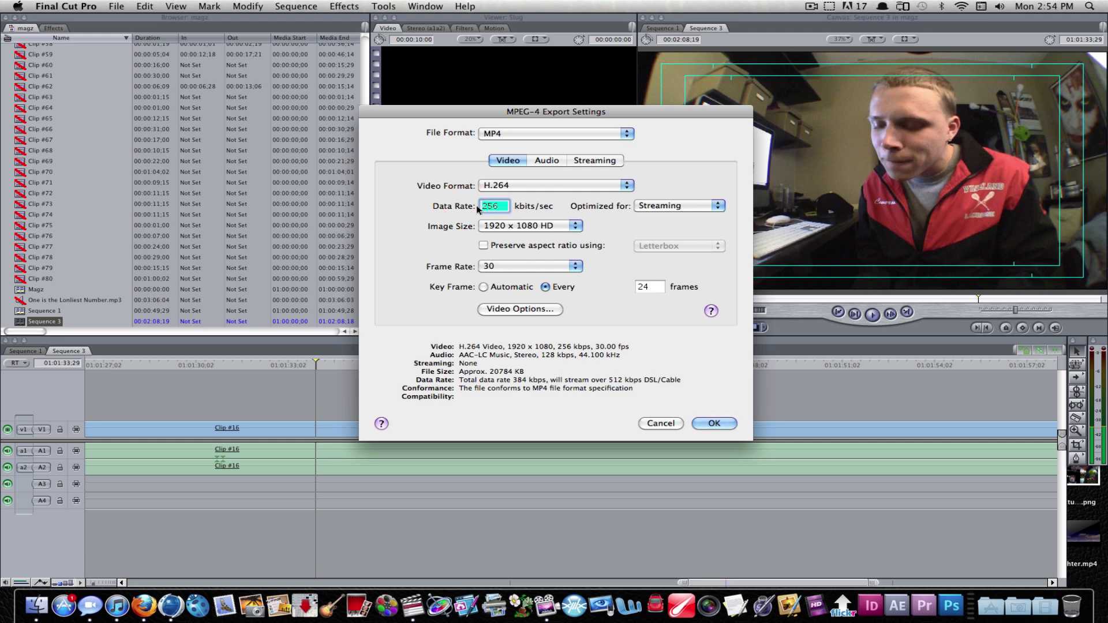
{"action": "type", "text": "2000"}
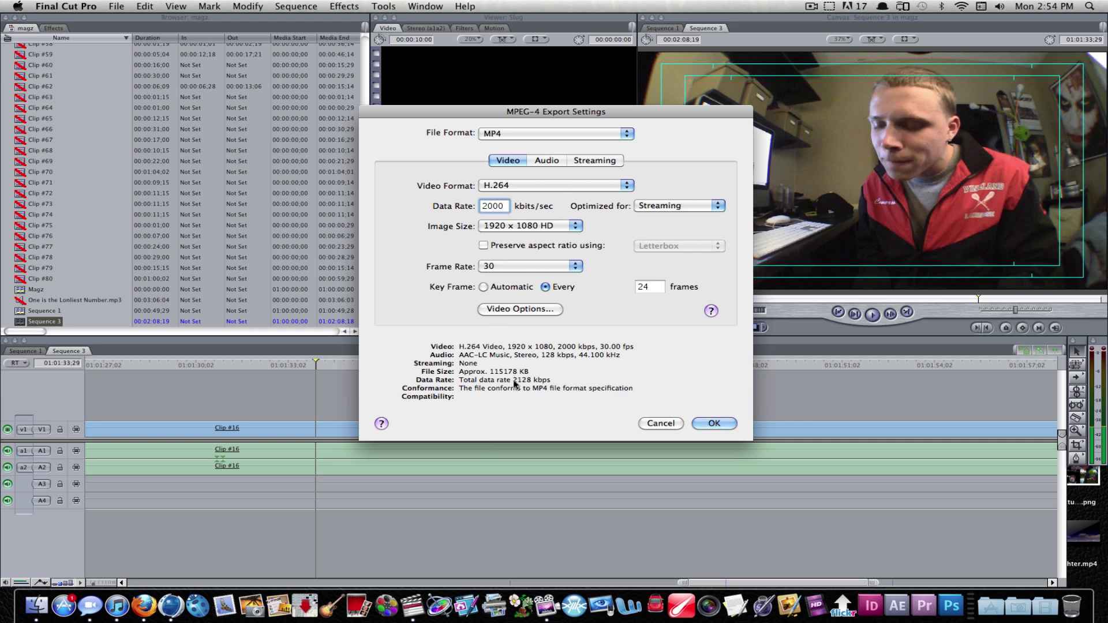
{"action": "key", "text": "BackSpace"}
{"action": "key", "text": "BackSpace"}
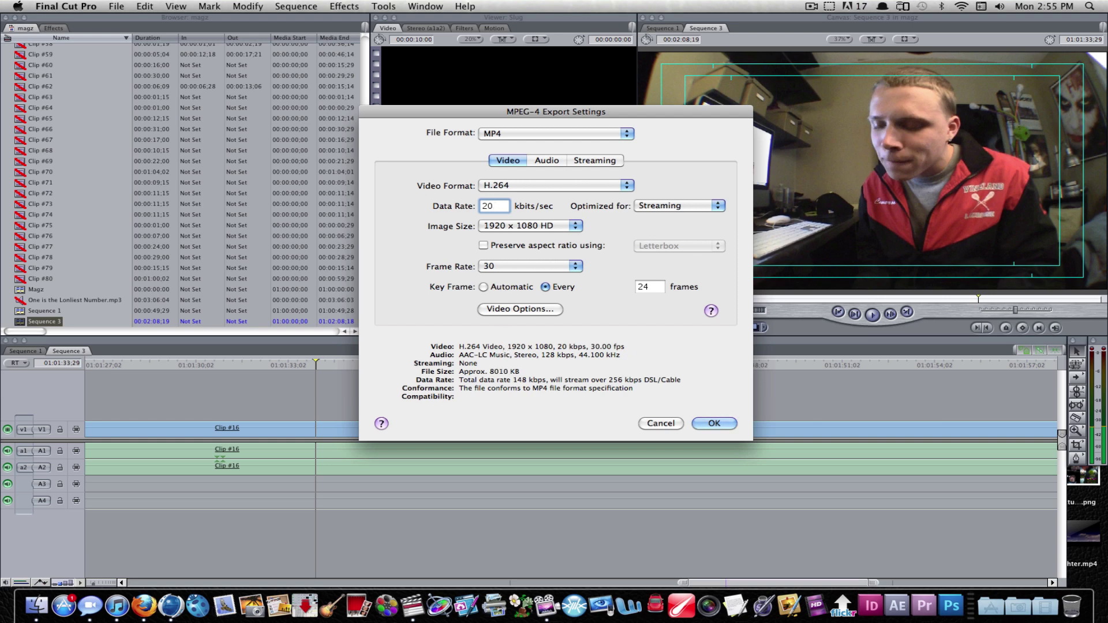
{"action": "key", "text": "BackSpace"}
{"action": "key", "text": "BackSpace"}
{"action": "type", "text": "2000"}
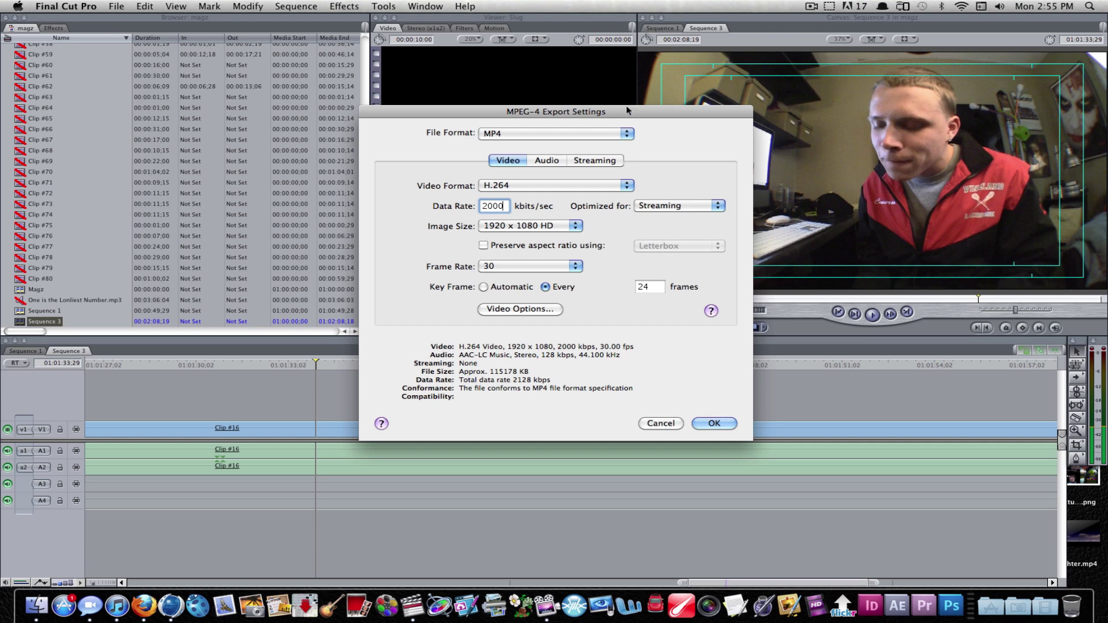
{"action": "left_click_drag", "start_coordinate": [623, 113], "coordinate": [545, 106]}
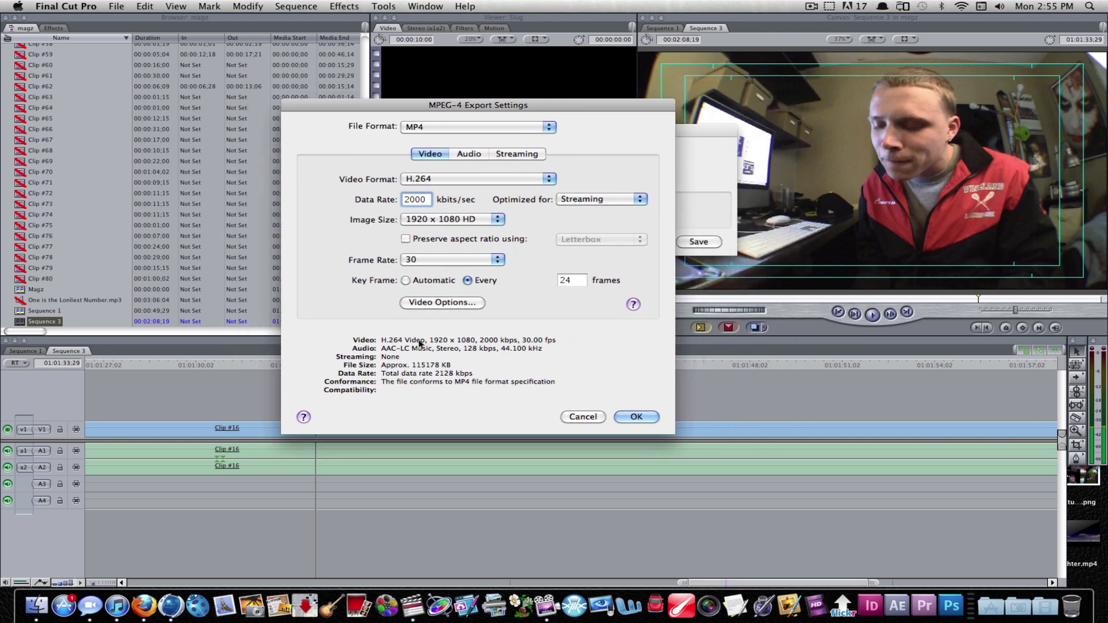
{"action": "left_click", "coordinate": [32, 613]}
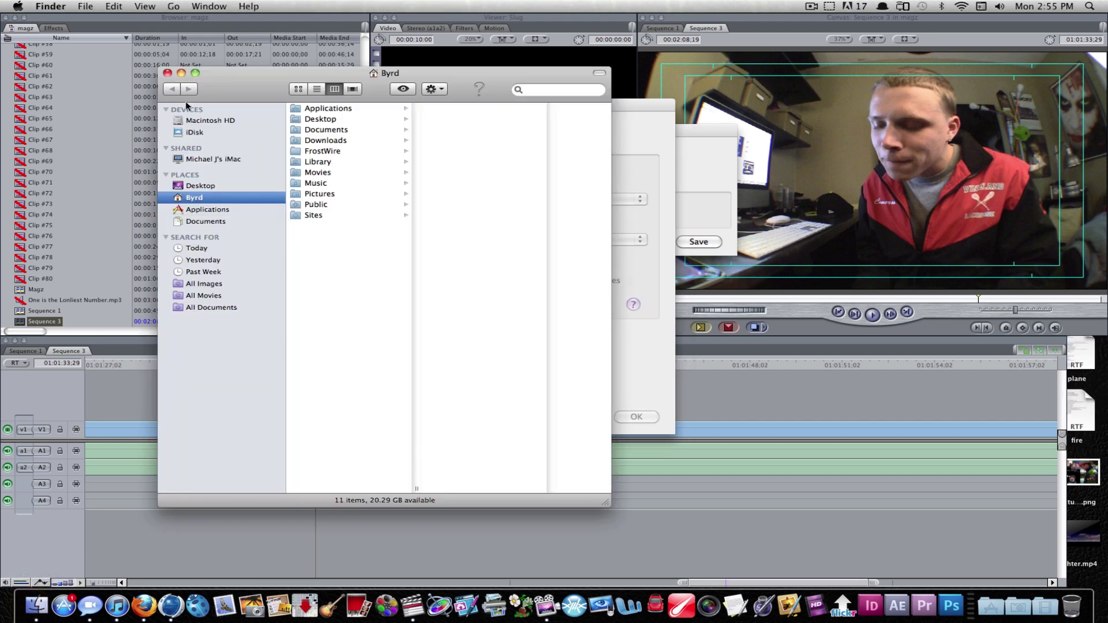
{"action": "left_click", "coordinate": [193, 121]}
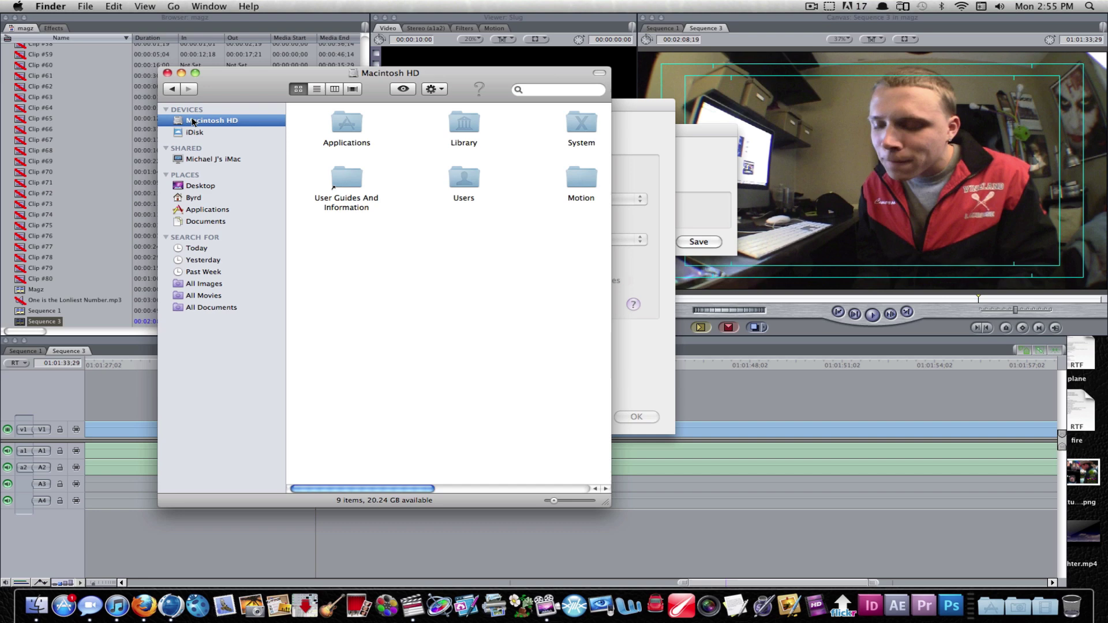
{"action": "key", "text": "super+i"}
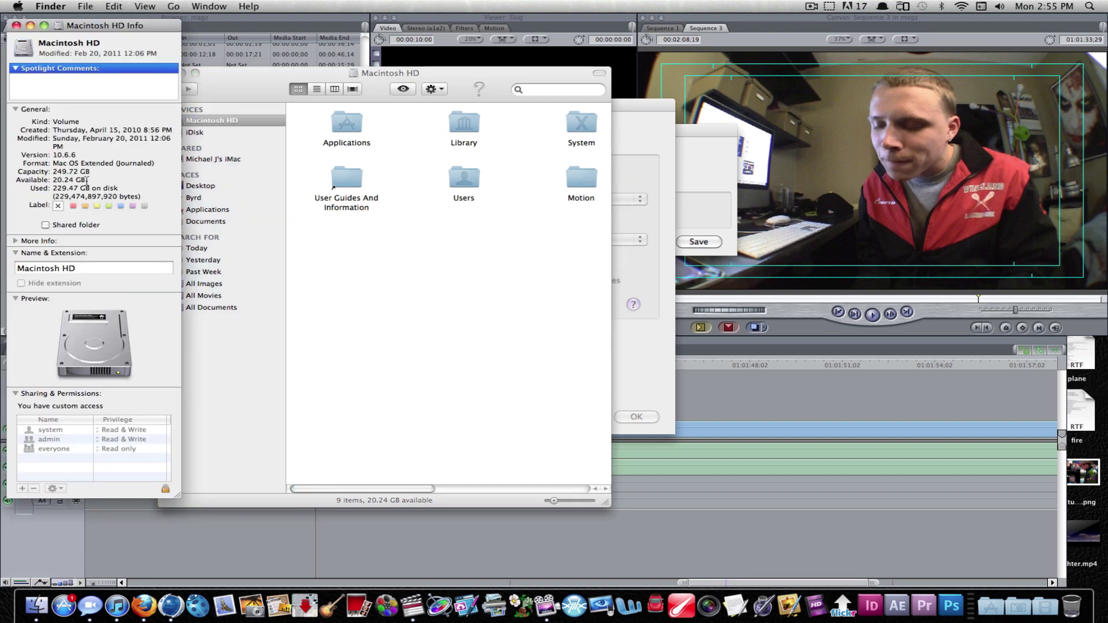
{"action": "left_click", "coordinate": [16, 25]}
{"action": "left_click", "coordinate": [167, 73]}
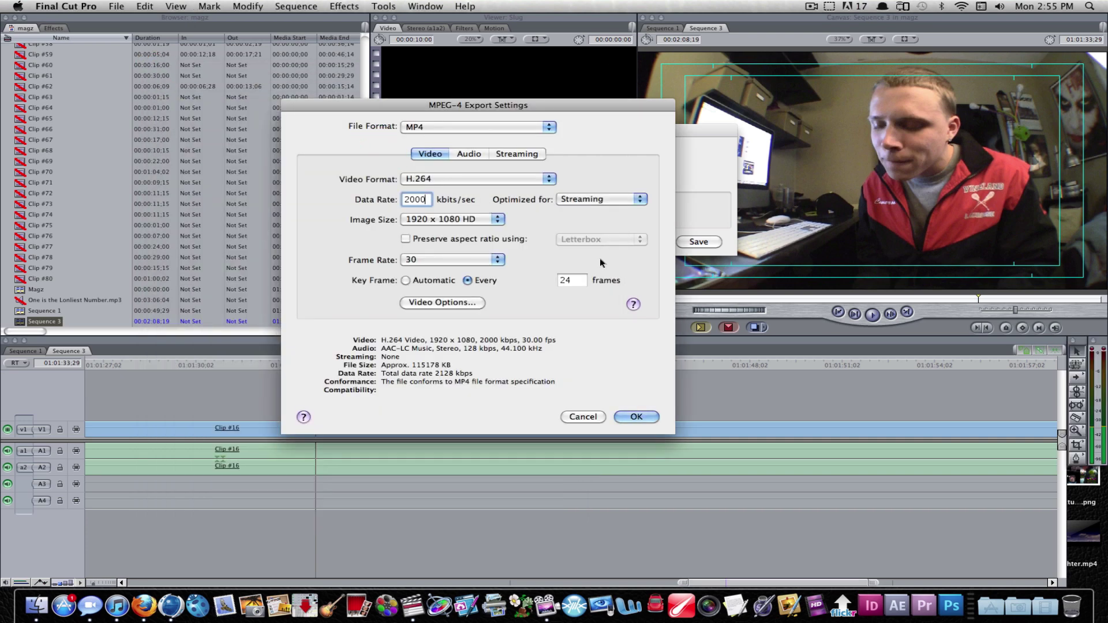
Confirm the MP4 settings with OK, then cancel the Sequence 3 save dialog.
{"action": "left_click", "coordinate": [638, 417]}
{"action": "left_click", "coordinate": [523, 162]}
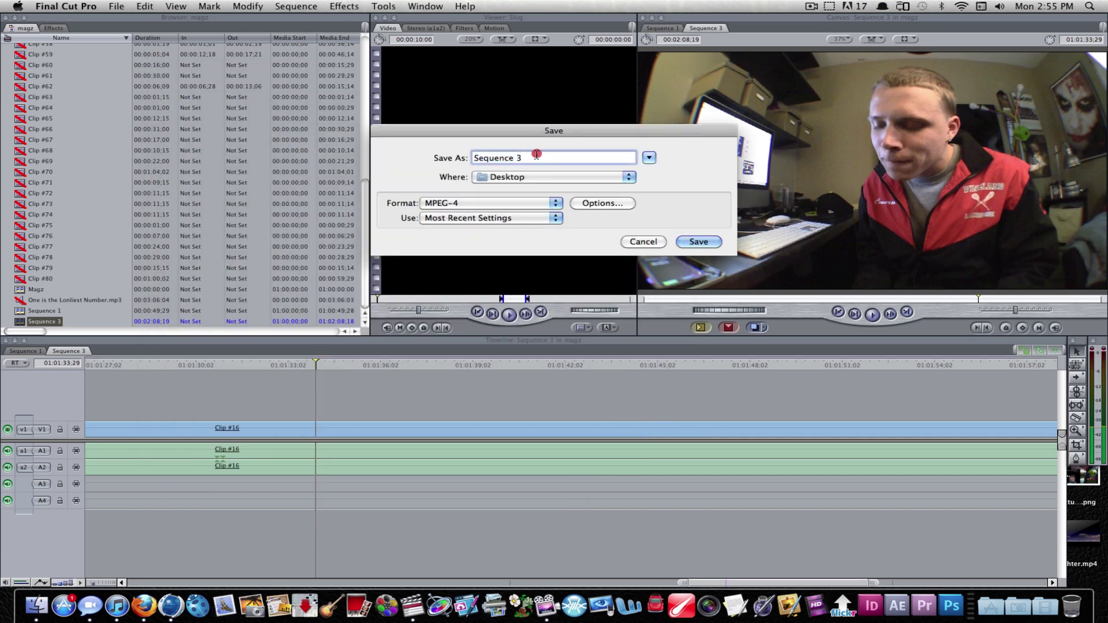
{"action": "triple_click", "coordinate": [522, 161]}
{"action": "left_click", "coordinate": [518, 162]}
{"action": "triple_click", "coordinate": [527, 158]}
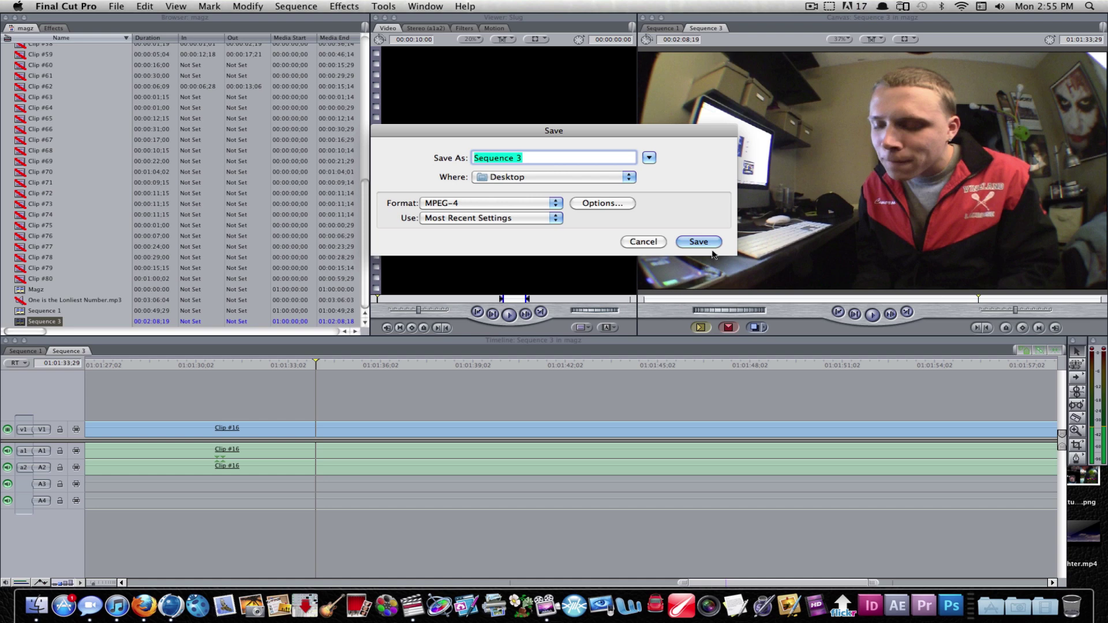
{"action": "left_click_drag", "start_coordinate": [642, 243], "coordinate": [563, 231]}
{"action": "left_click", "coordinate": [642, 242]}
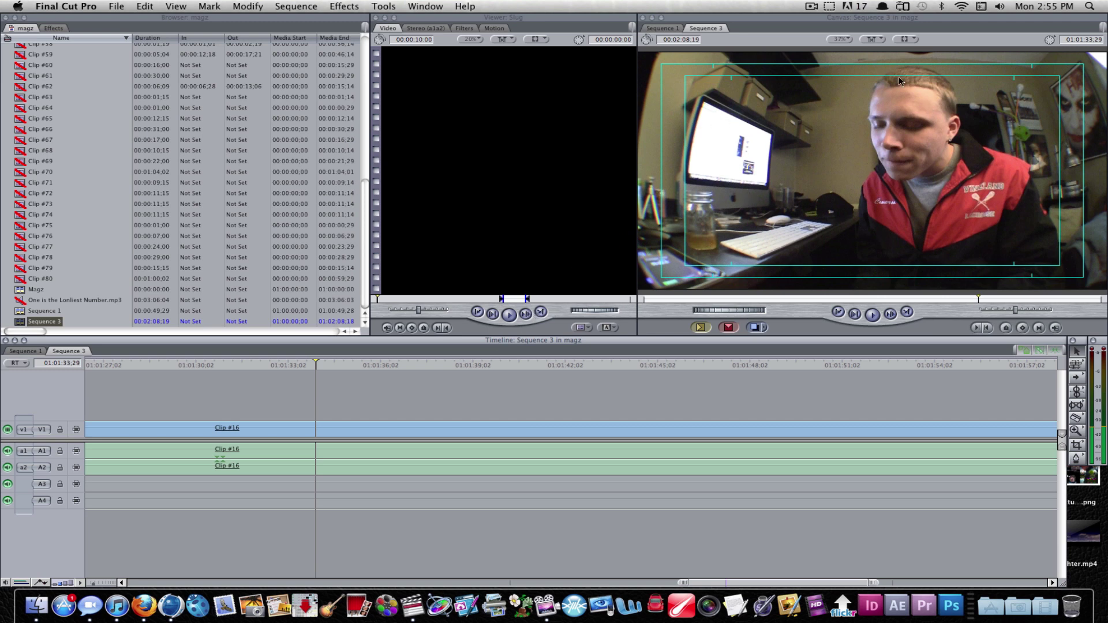
Advance the playhead past 01:01:35:16 to 01:01:35;18 by scrubbing and frame-stepping.
{"action": "key", "text": "Right"}
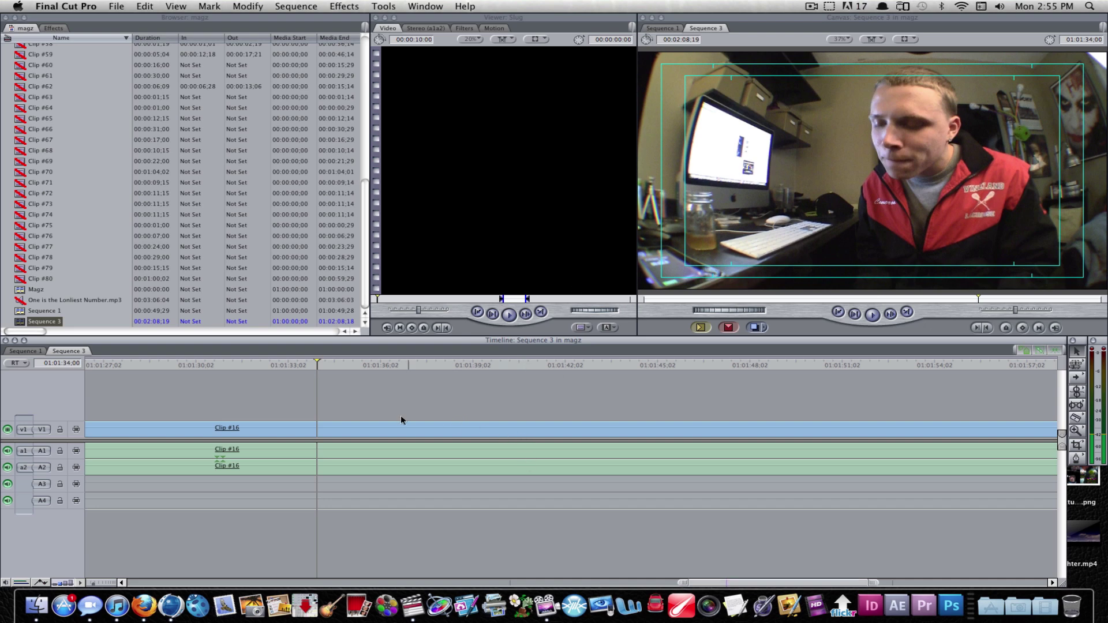
{"action": "left_click_drag", "start_coordinate": [342, 368], "coordinate": [364, 365]}
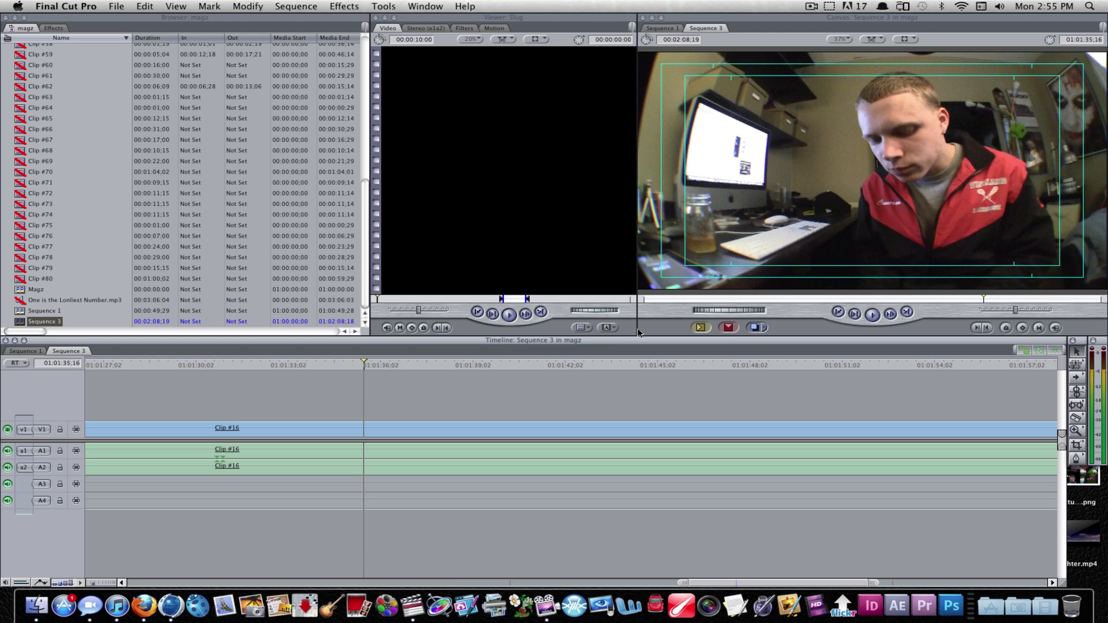
{"action": "key", "text": "Right"}
{"action": "key", "text": "Right"}
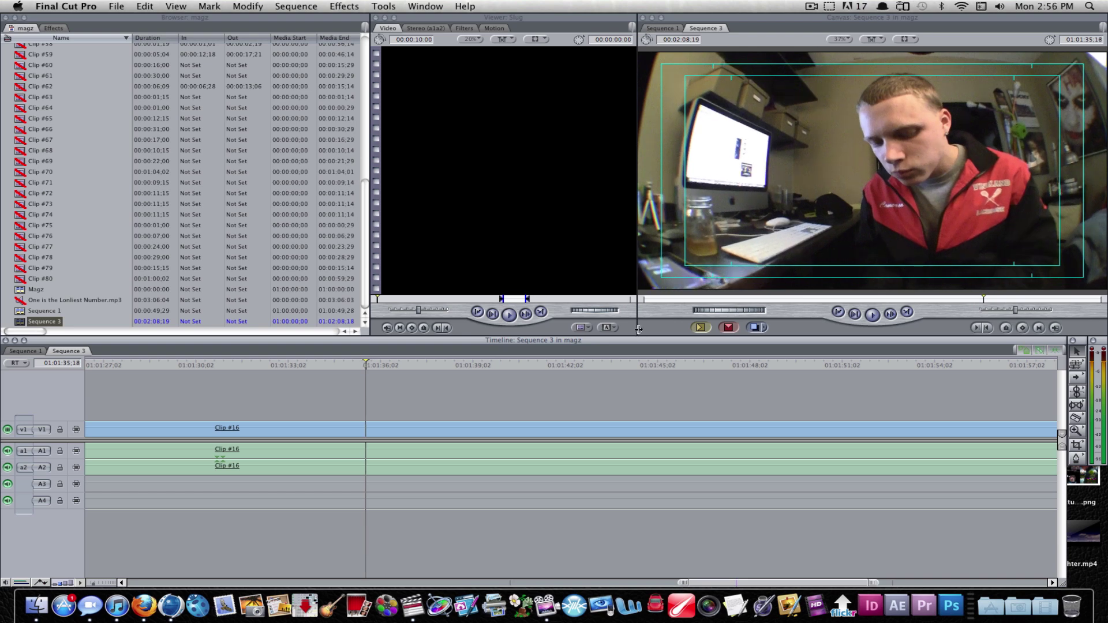